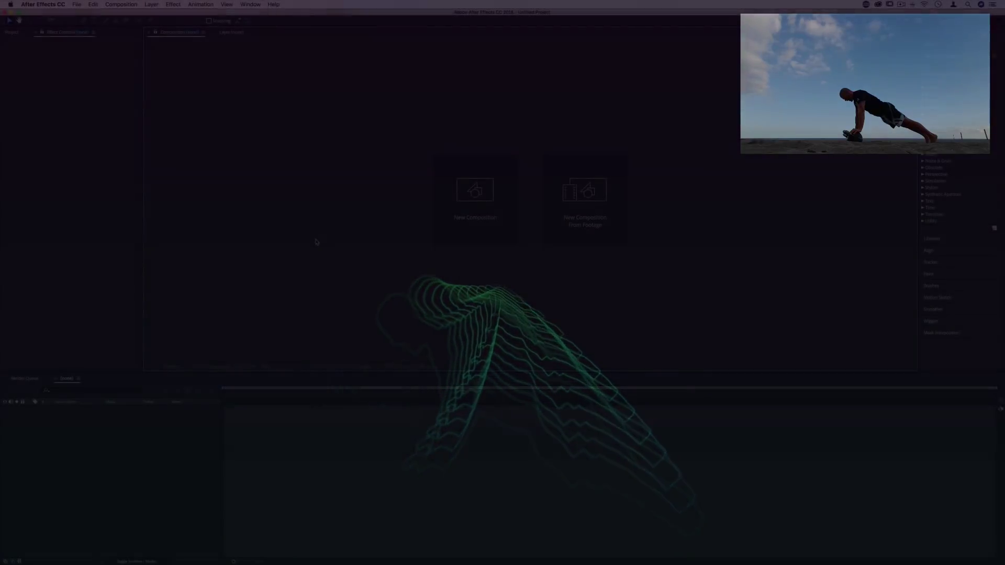
Step: Create Comp 1 with the default settings and add the Push Ups clip as its only layer
left_click(475, 196)
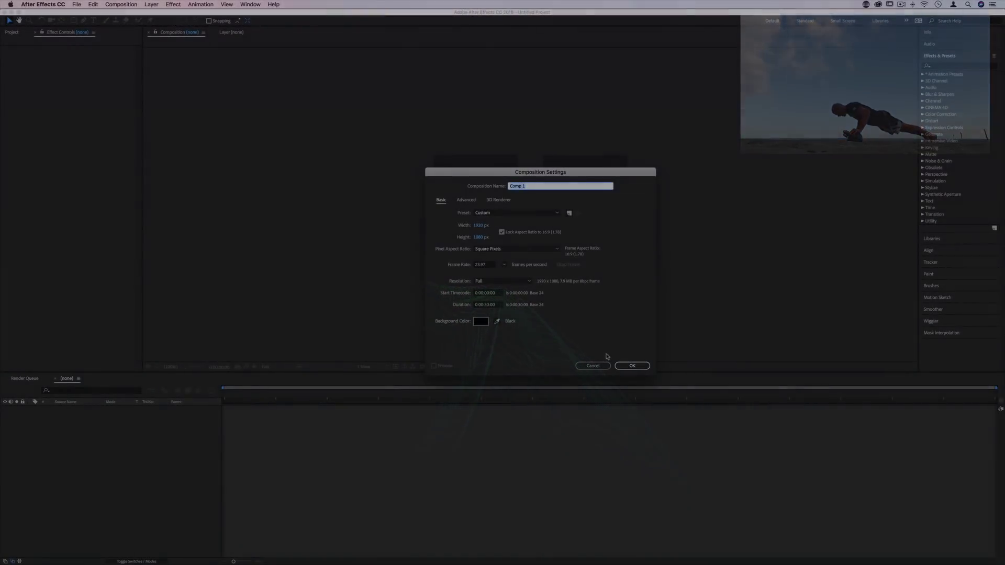
left_click(632, 365)
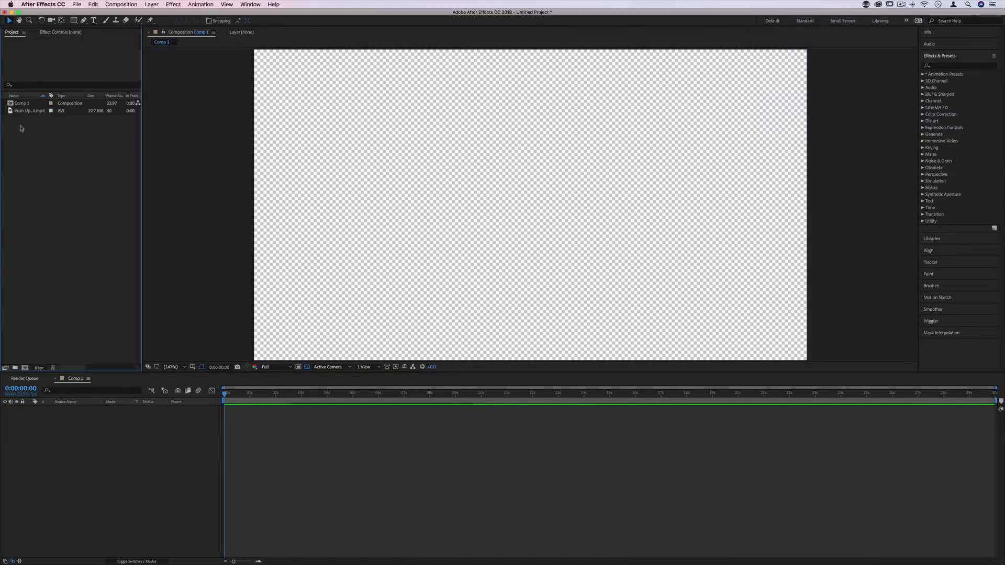
left_click(32, 111)
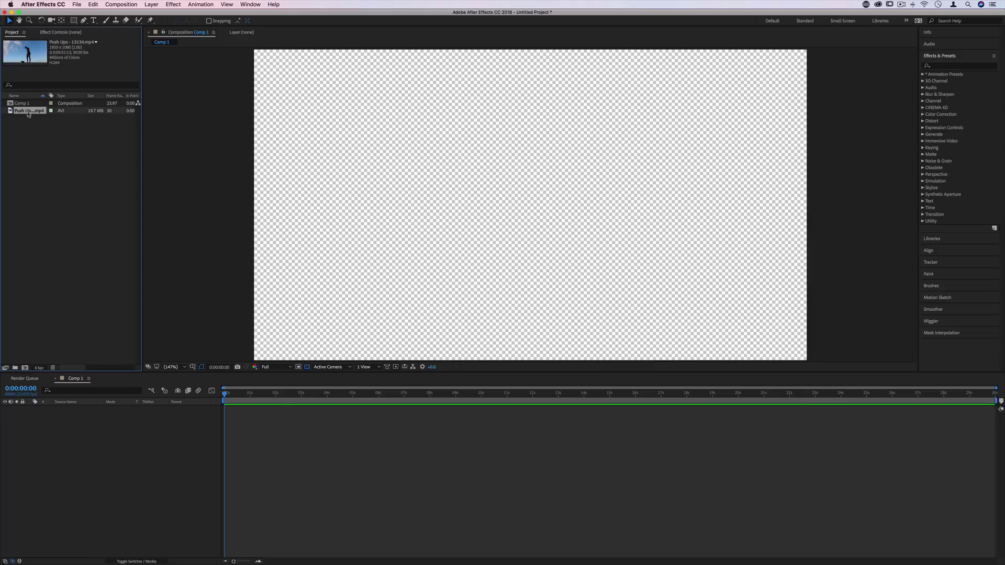
left_click_drag(34, 113, 531, 205)
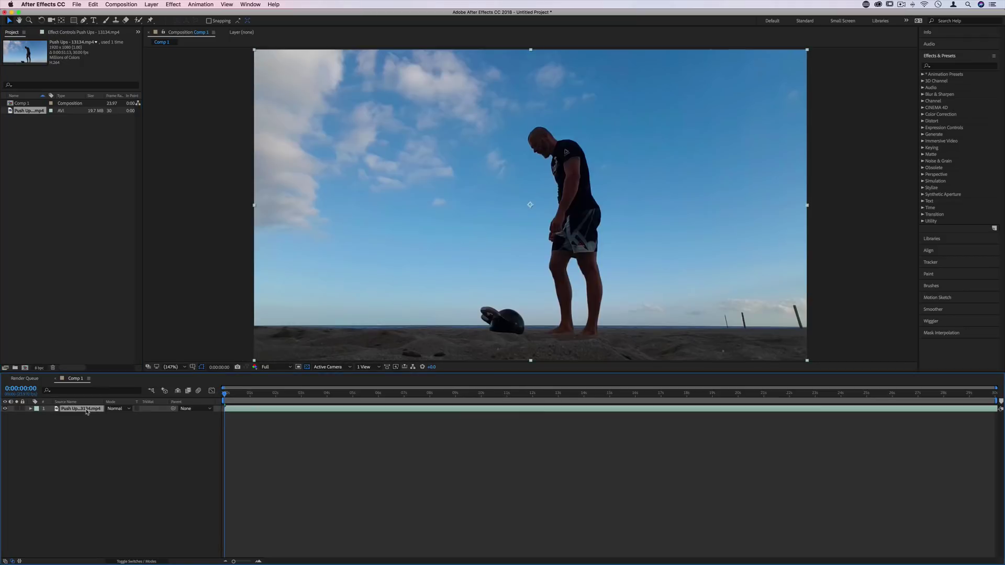
left_click(169, 457)
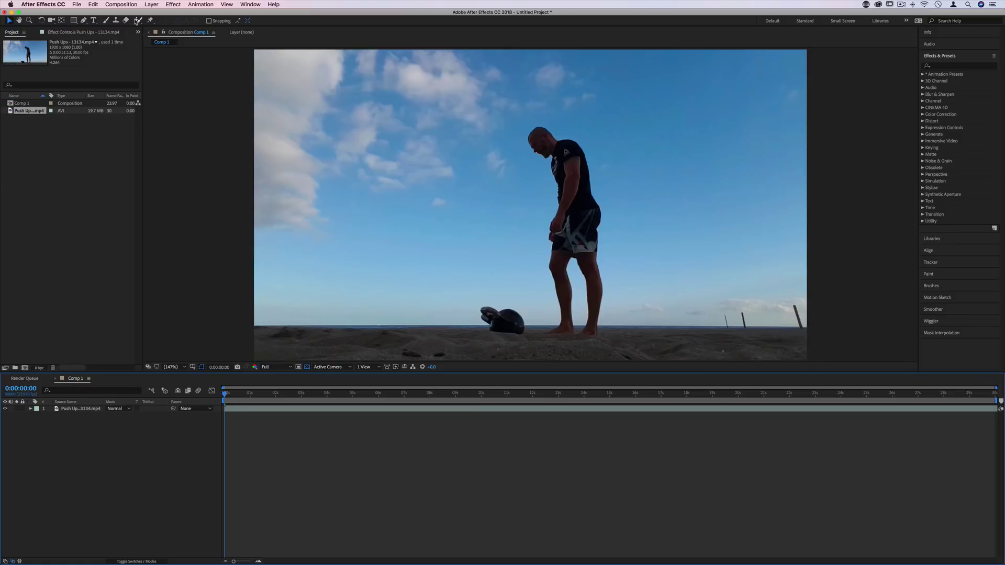
Step: Switch to the Roto Brush tool and open the Push Ups footage in Layer view
left_click(137, 21)
left_click(157, 20)
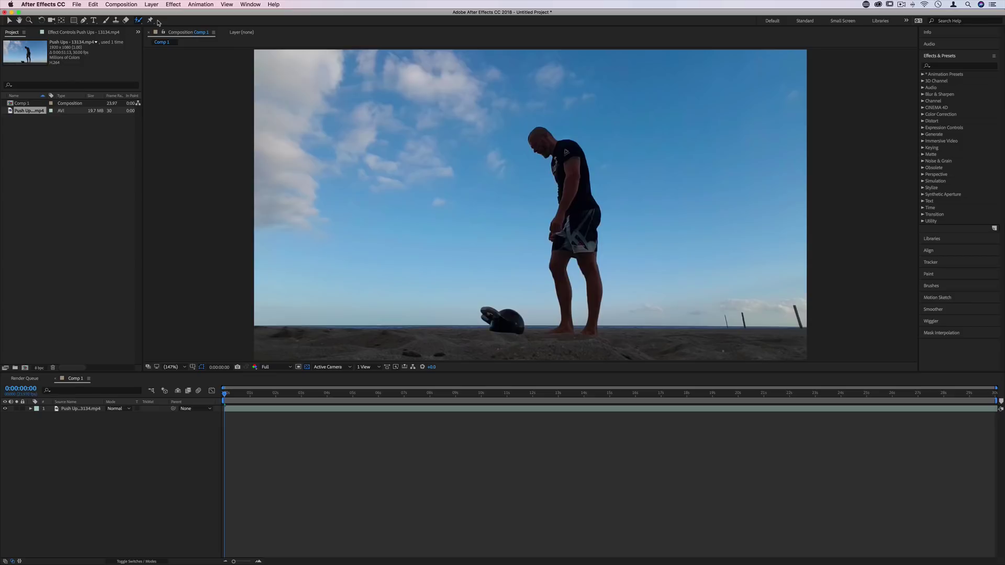
double_click(76, 410)
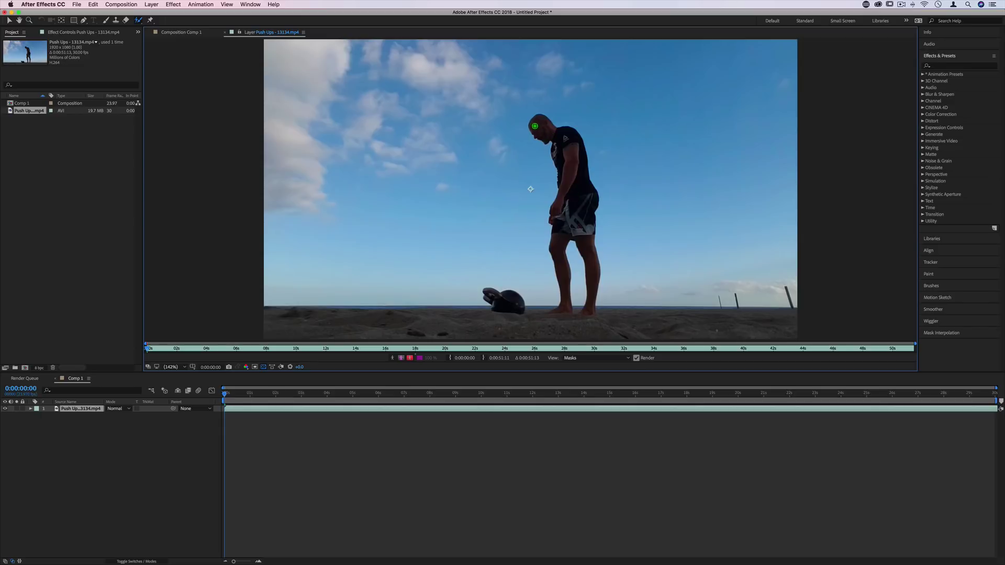
mouse_move(244, 394)
left_mouse_down()
mouse_move(253, 394)
mouse_move(225, 394)
left_mouse_up()
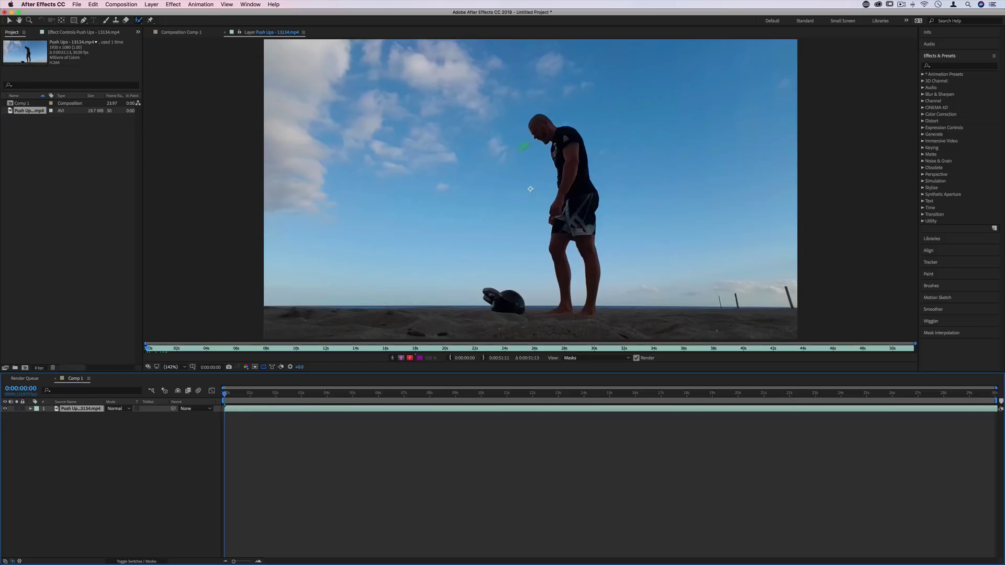
Step: Paint the man and his right foot into the matte, then subtract the ground under his feet
mouse_move(541, 123)
left_mouse_down()
mouse_move(567, 171)
mouse_move(561, 273)
mouse_move(578, 214)
mouse_move(593, 278)
mouse_move(579, 153)
mouse_move(543, 123)
left_mouse_up()
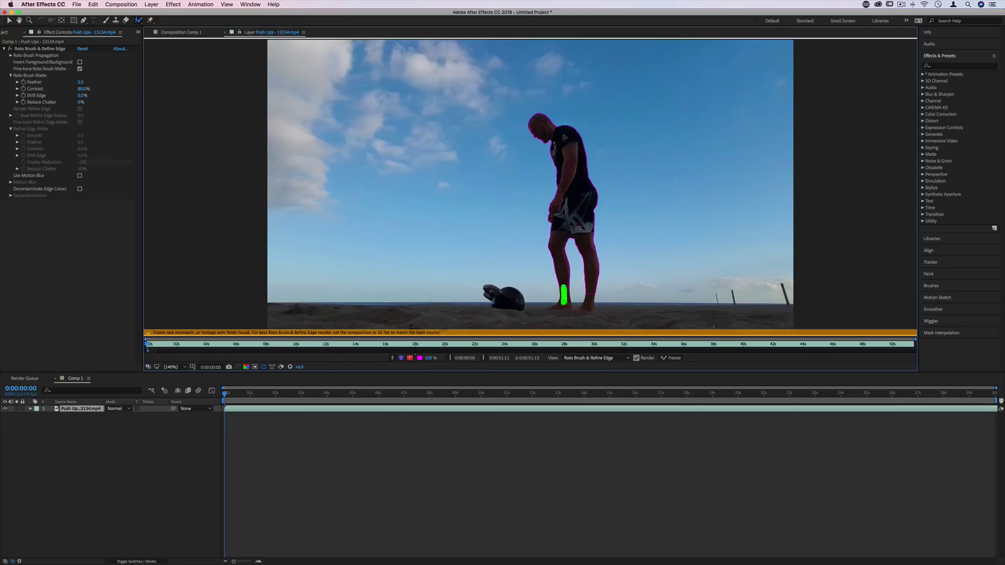
mouse_move(587, 309)
left_mouse_down()
mouse_move(590, 291)
mouse_move(586, 313)
left_mouse_up()
key("alt")
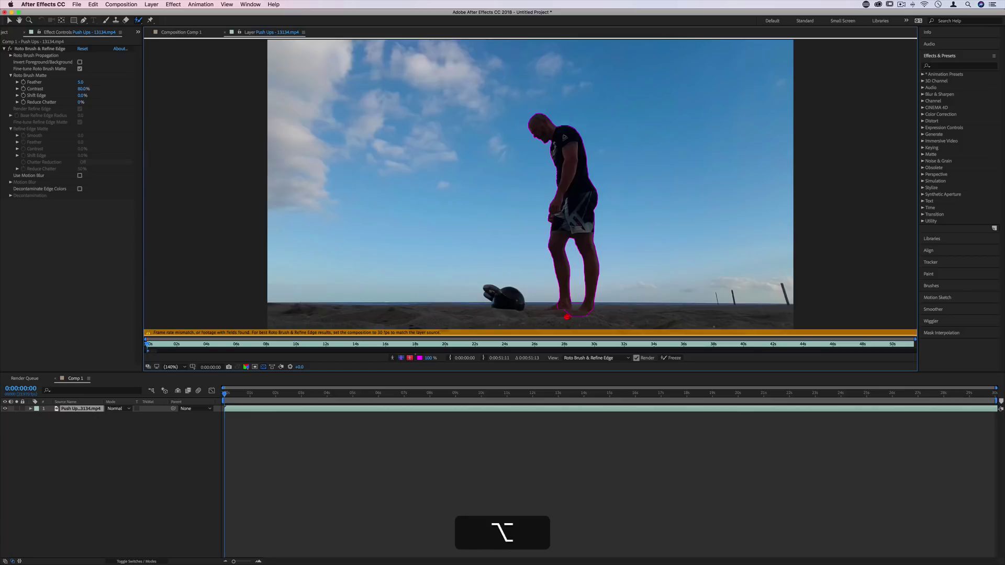
left_click_drag(567, 317, 585, 317)
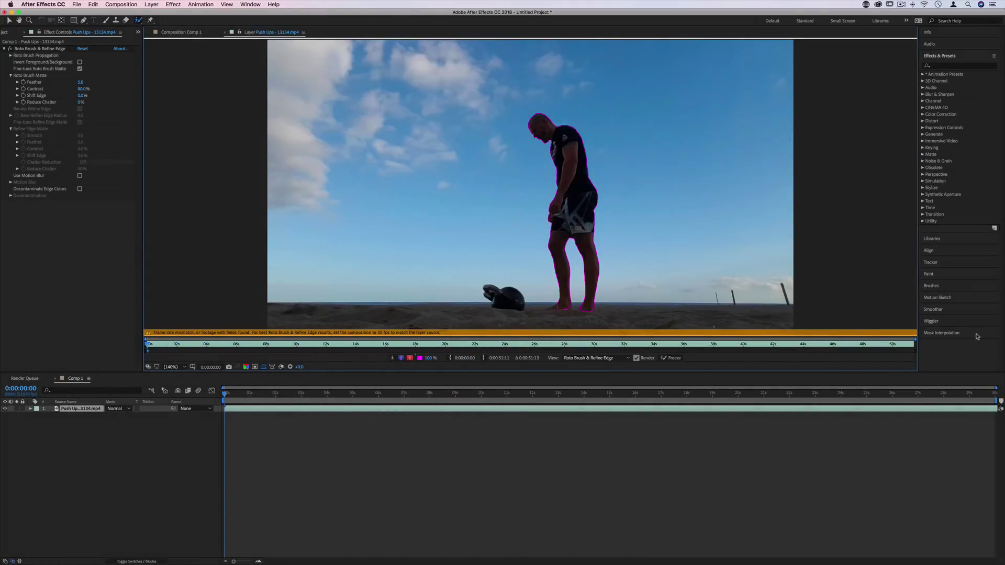
Step: Freeze the roto matte across the clip and view the cut-out man over transparency
left_click(673, 358)
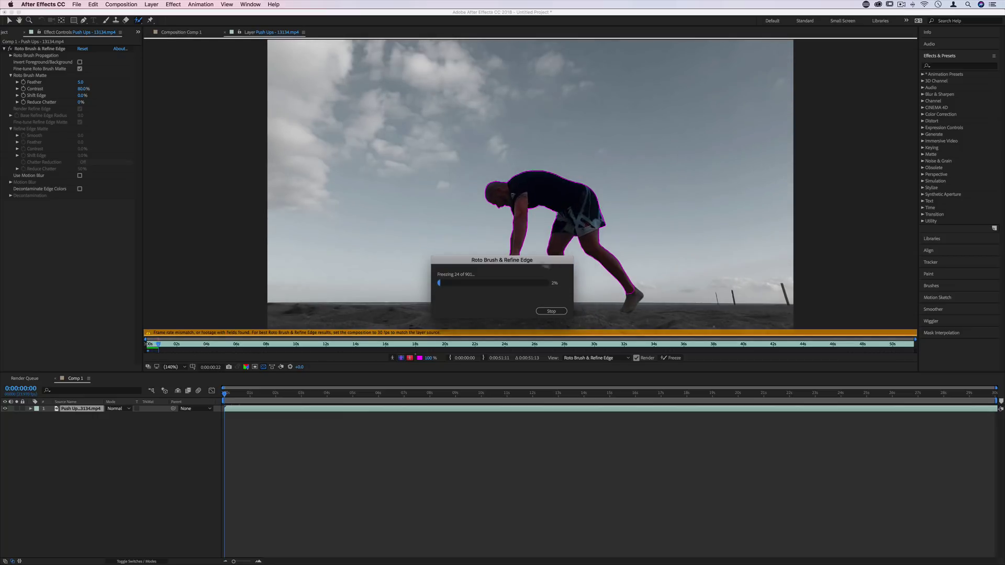
left_click_drag(556, 260, 407, 178)
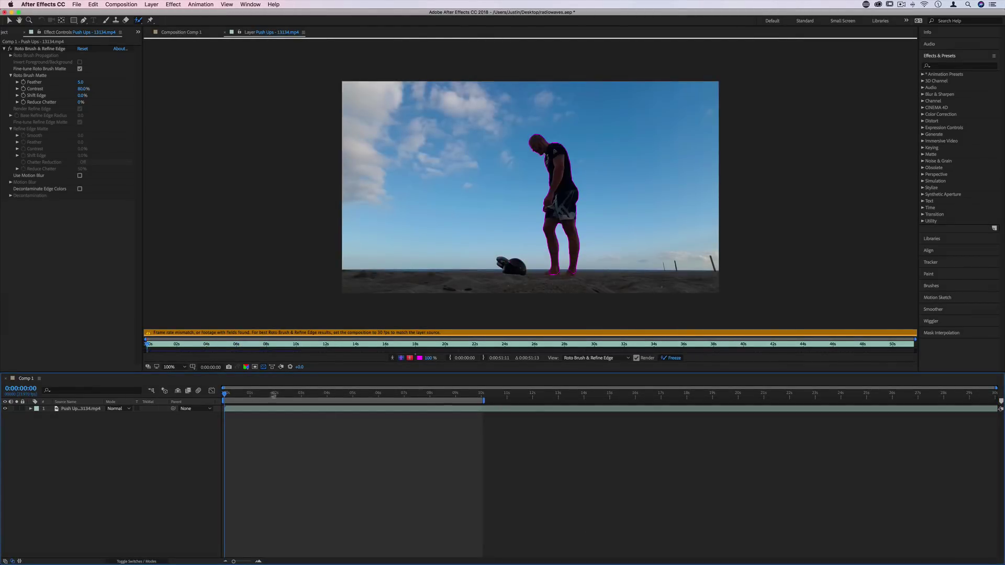
left_click_drag(257, 396, 343, 397)
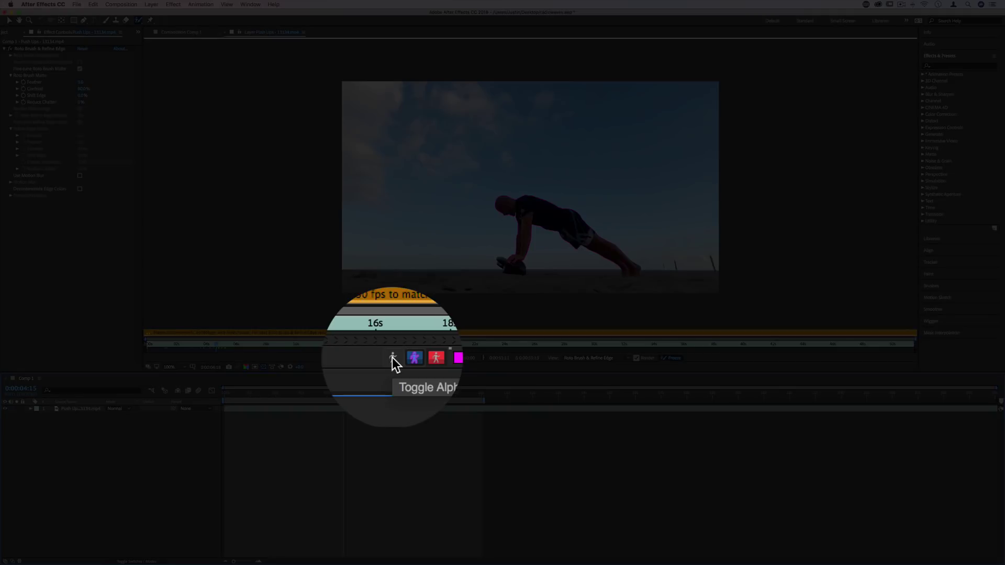
left_click(414, 357)
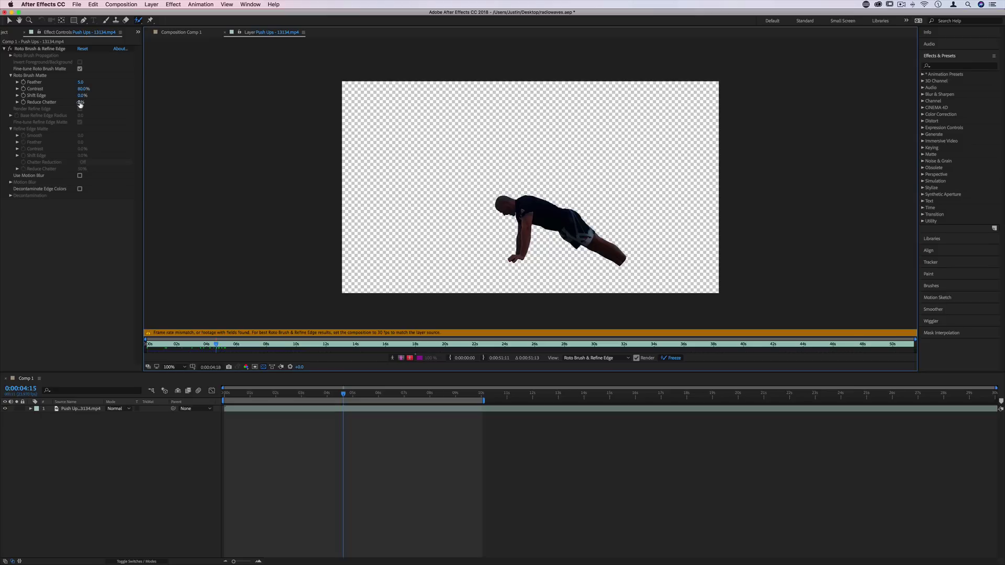
Step: Auto-trace the Push Ups layer's alpha channel over the Work Area into a new masked layer
left_click(407, 393)
left_click_drag(415, 393, 302, 393)
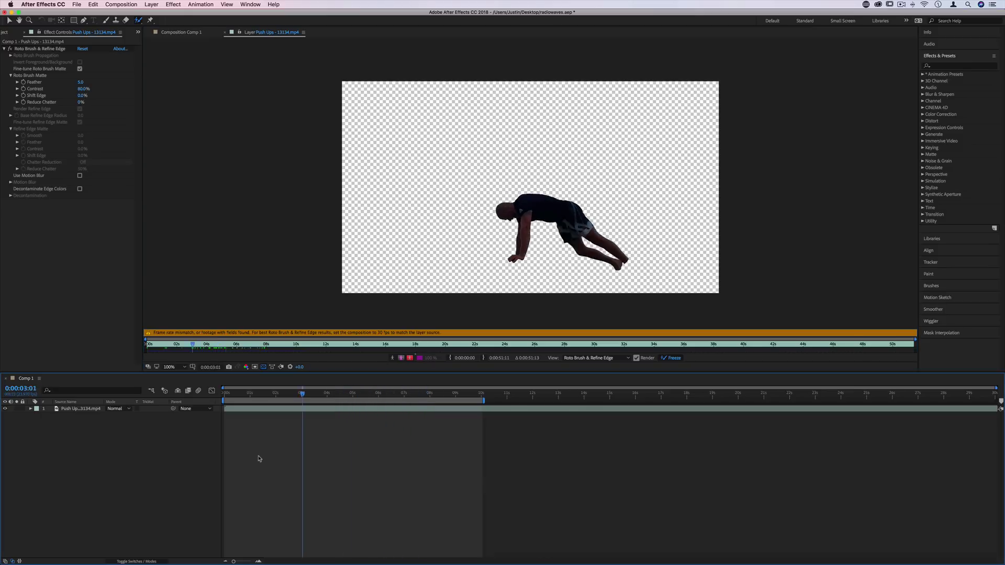
left_click(84, 410)
left_click(152, 4)
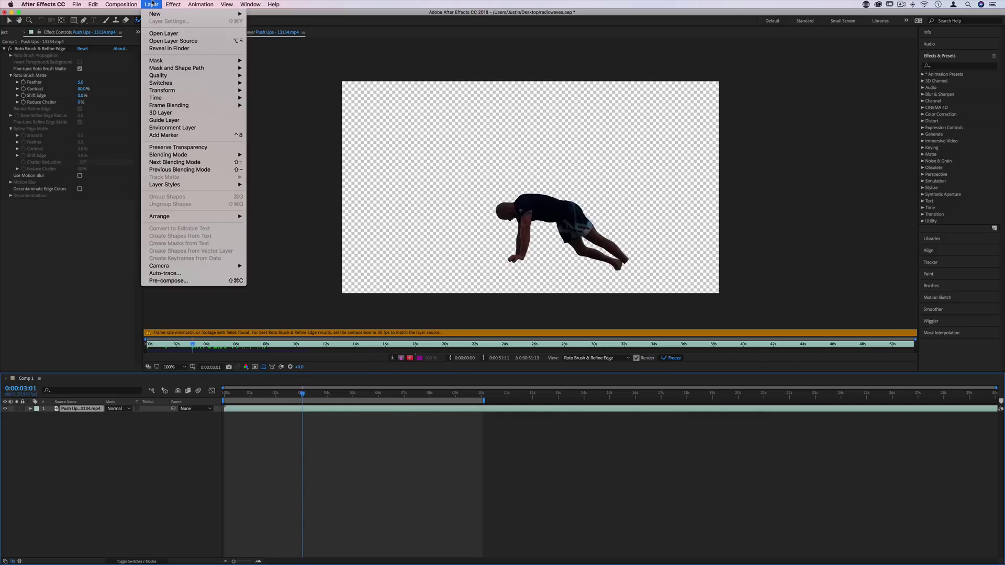
left_click(222, 277)
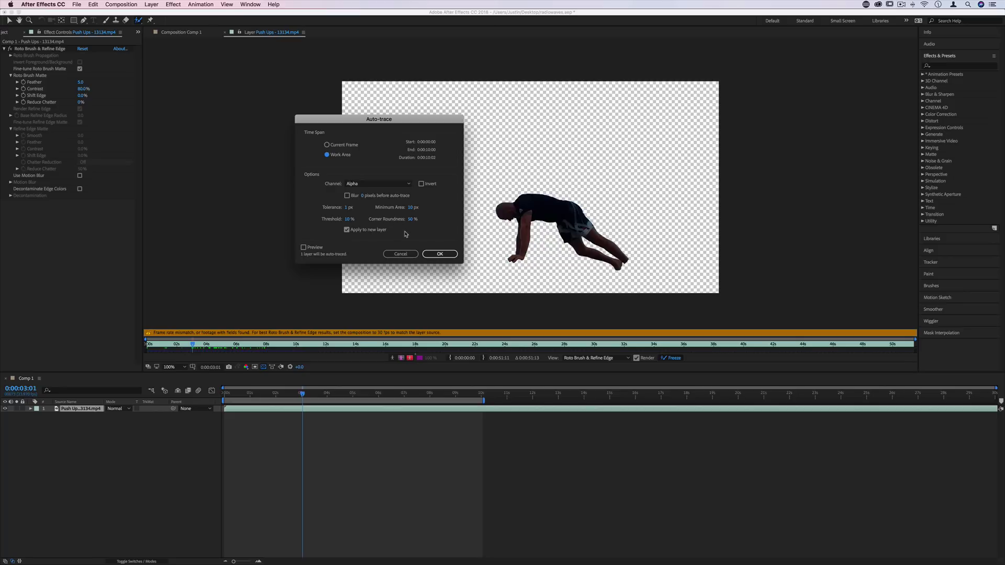
left_click(447, 256)
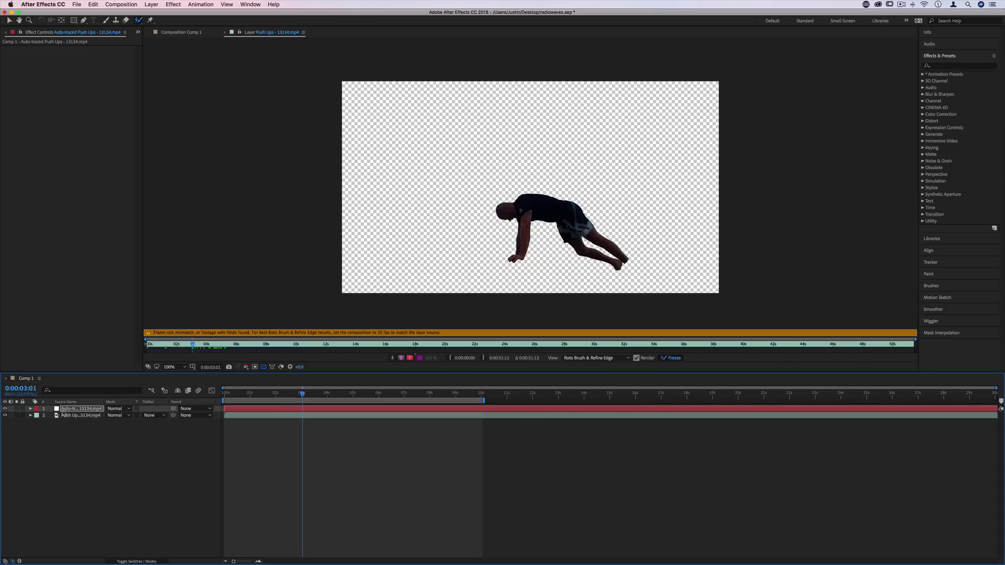
Step: Hide the original Push Ups layer, return to Comp 1 and close the Layer view
left_click(73, 410)
left_click(5, 415)
left_click(199, 33)
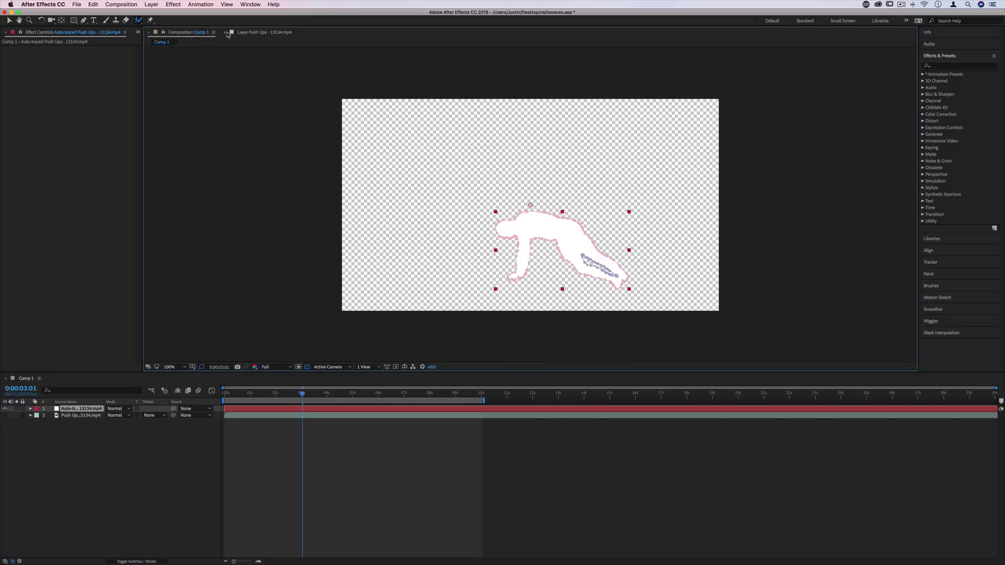
left_click(225, 33)
left_click(254, 156)
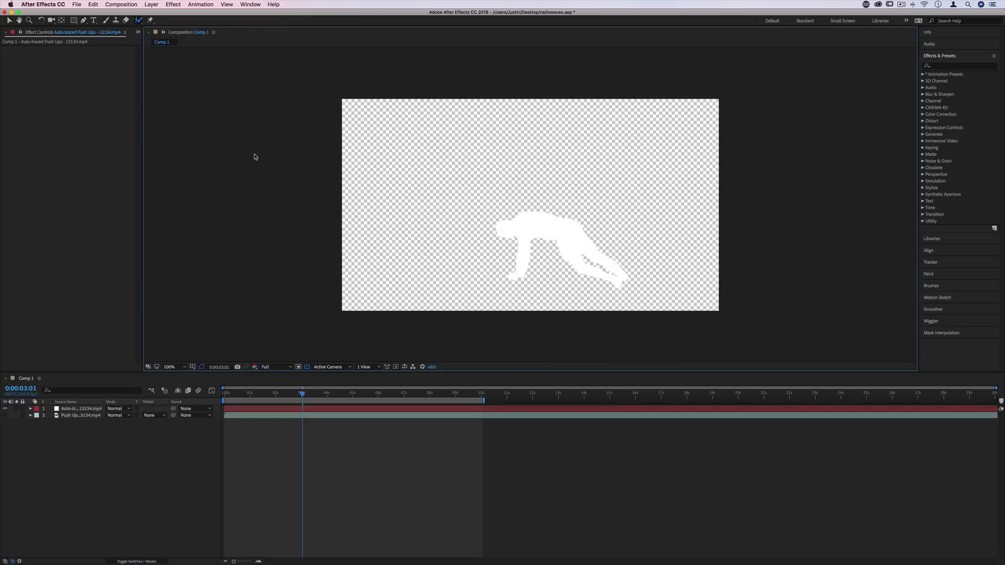
left_click_drag(301, 394, 267, 399)
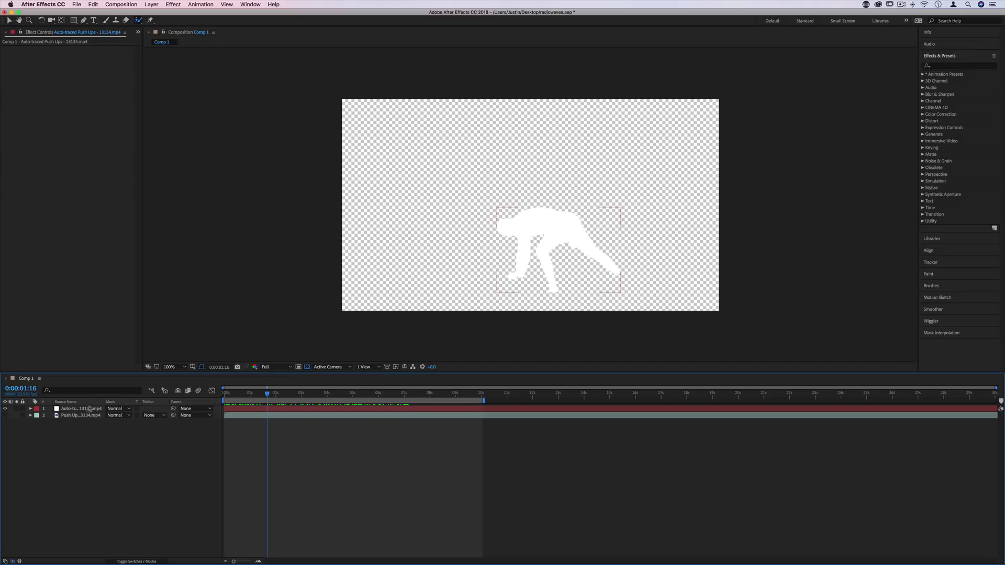
Step: Search the effects for 'radio' and add a new black solid layer
left_click(944, 66)
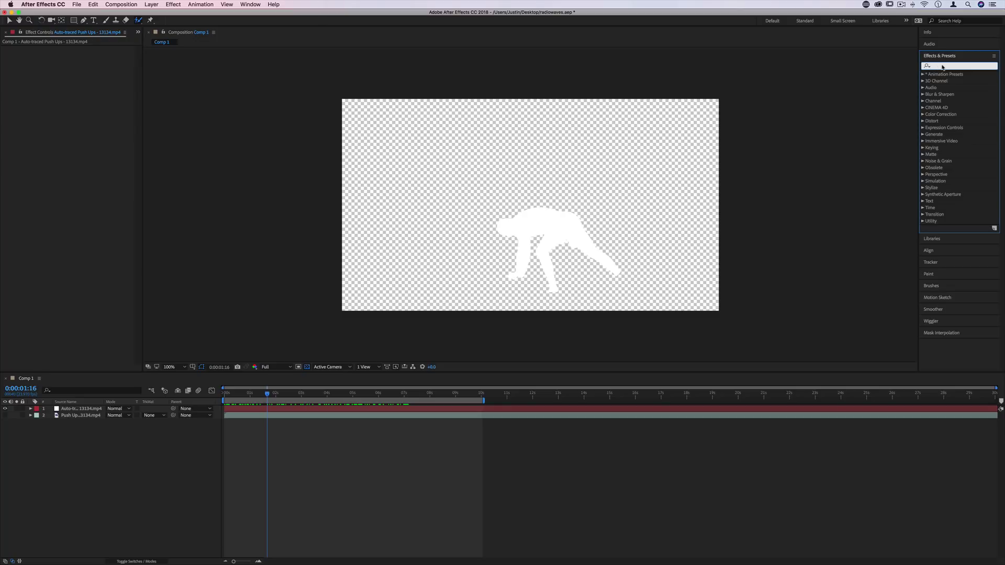
type("radio")
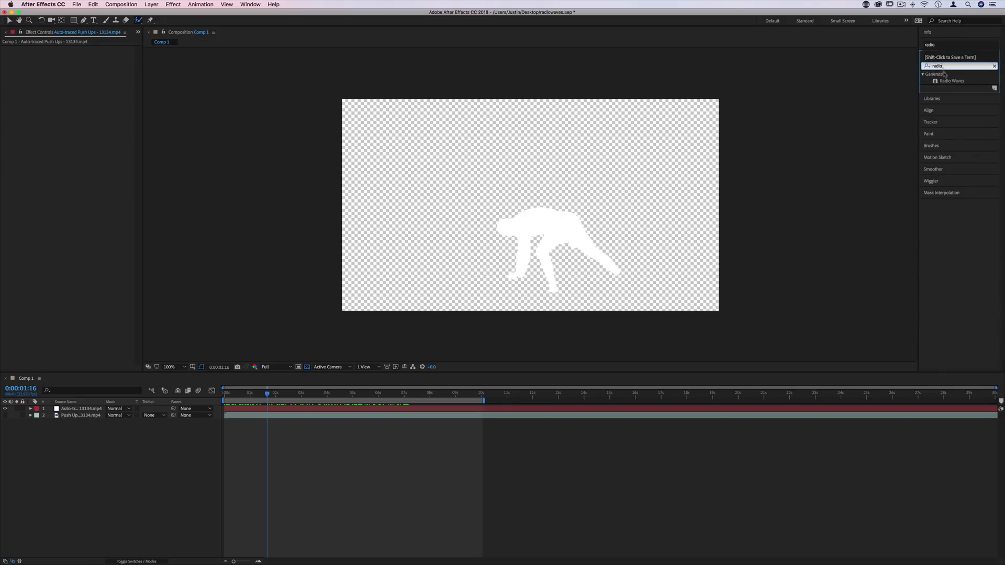
left_click(120, 455)
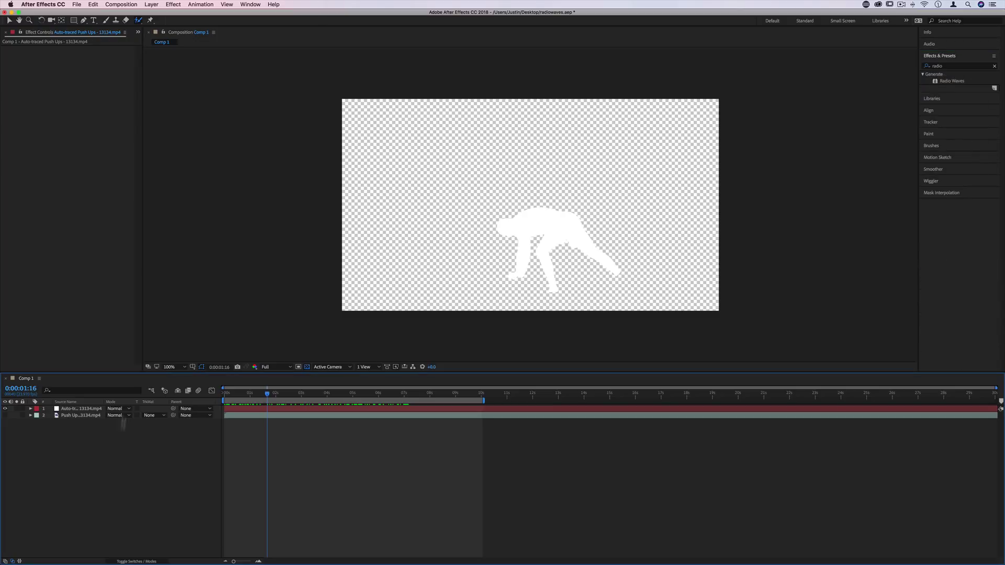
left_click(151, 5)
mouse_move(157, 14)
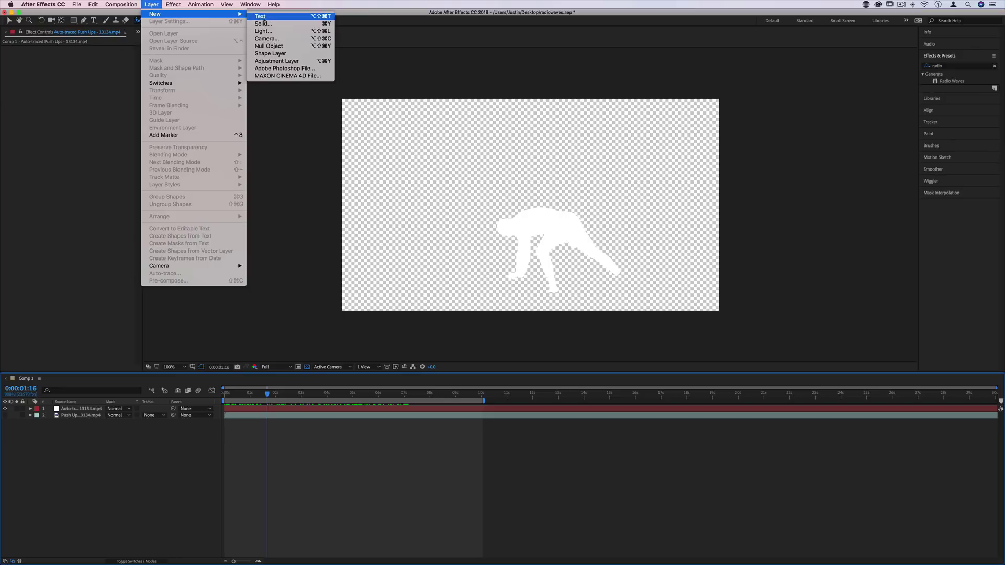
left_click(271, 22)
key("Return")
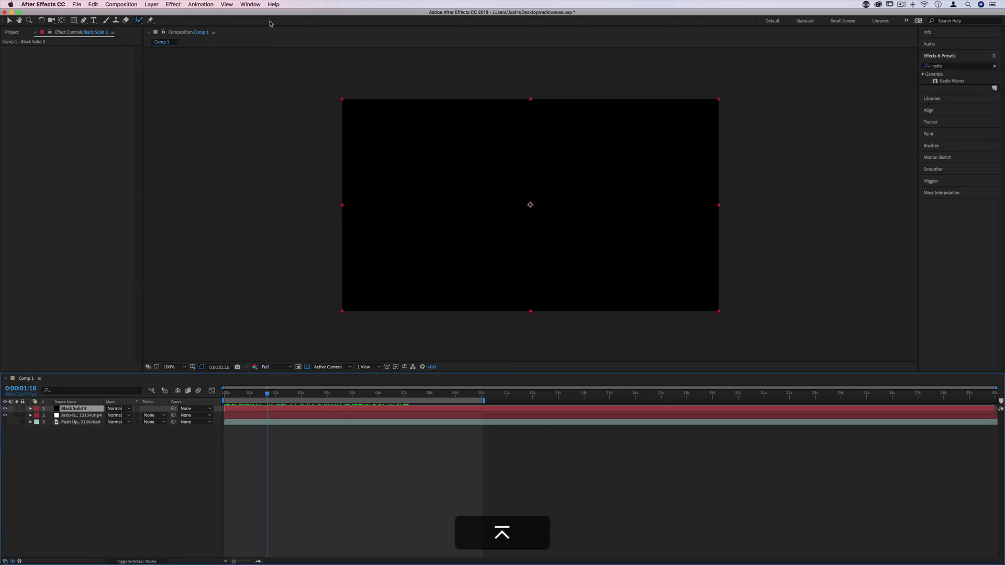
Step: Apply the Radio Waves effect to Black Solid 3
left_click(961, 82)
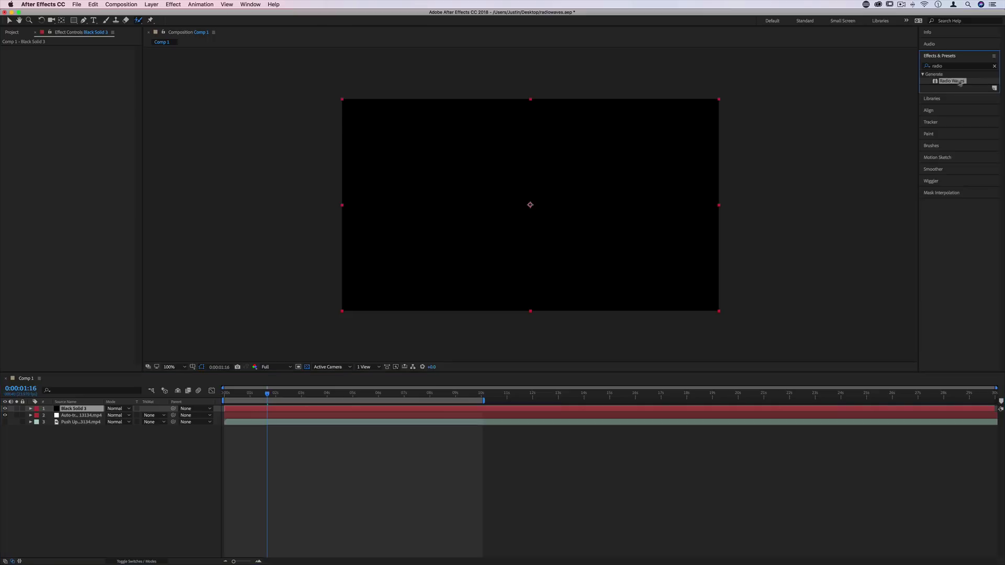
left_click_drag(114, 417, 79, 409)
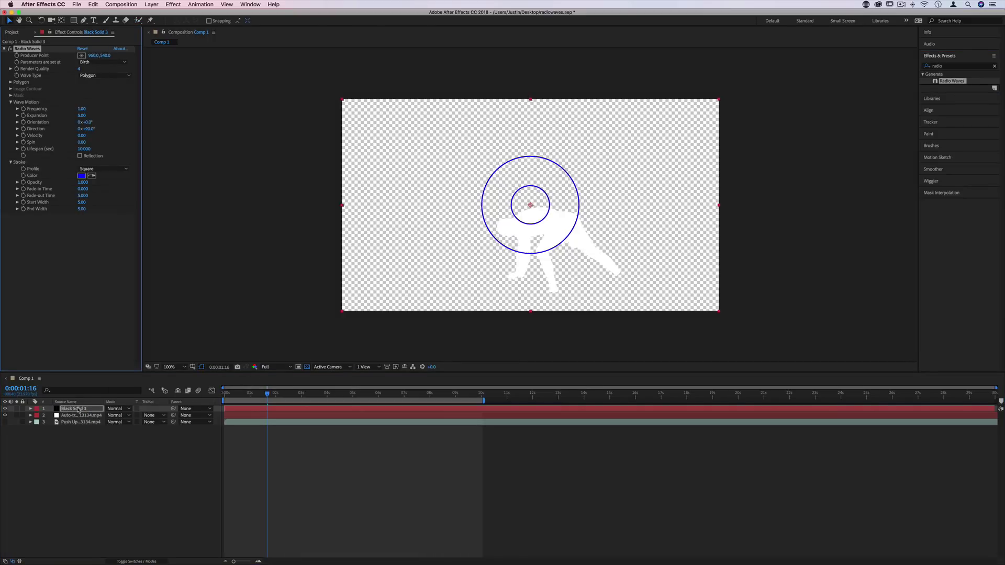
left_click(247, 308)
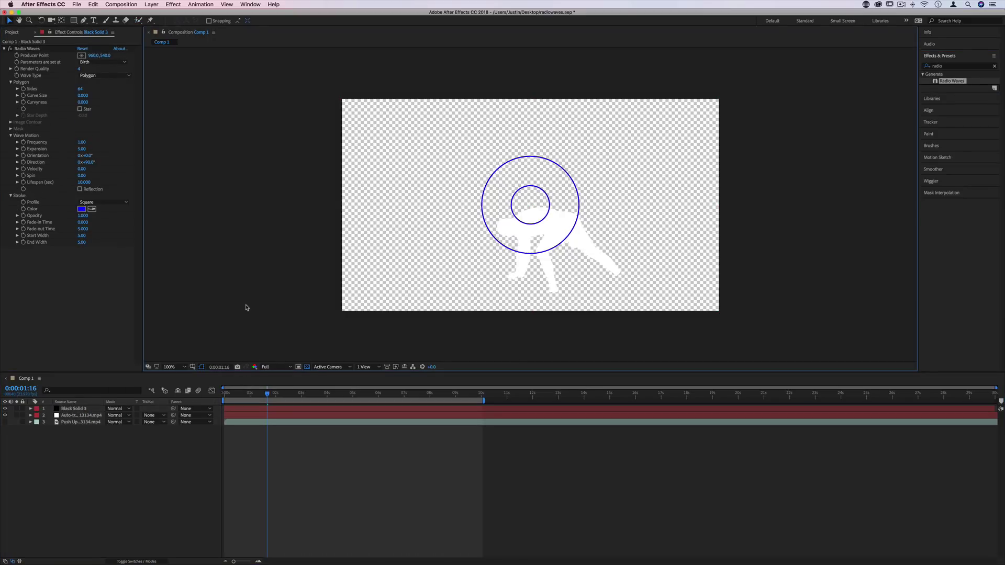
left_click(113, 103)
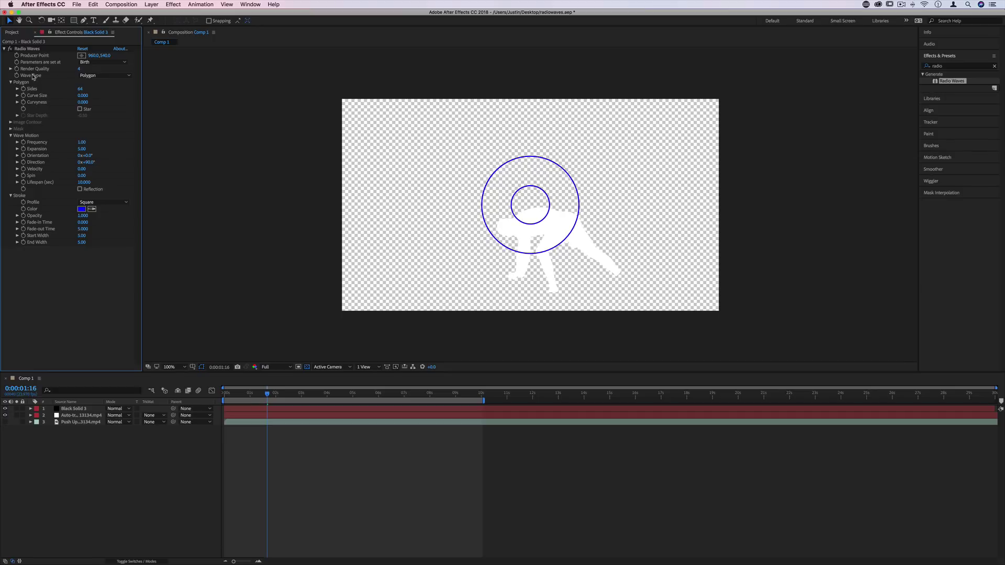
Step: Set Wave Type to Image Contours, tracing the auto-traced layer's Masks
left_click(107, 77)
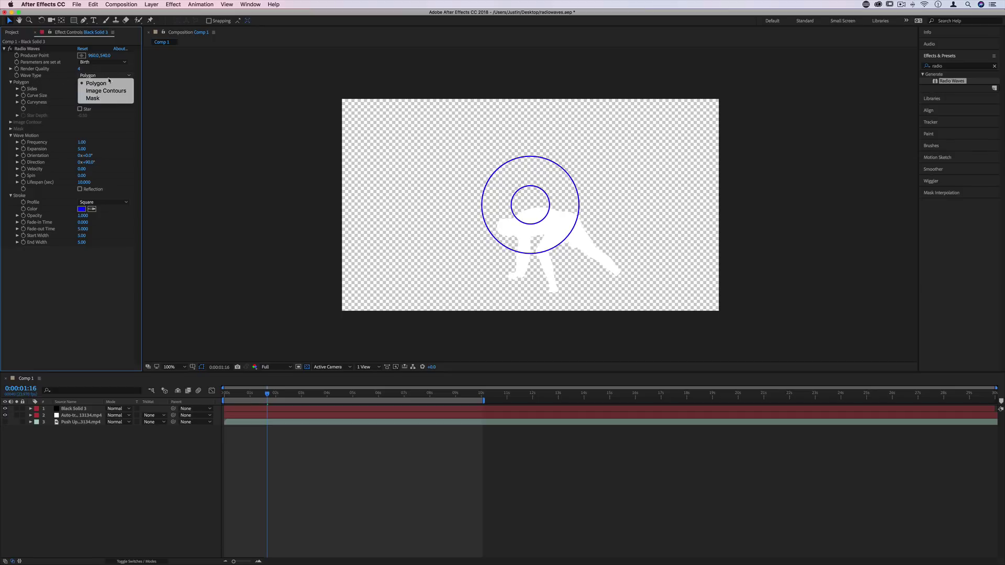
left_click(122, 91)
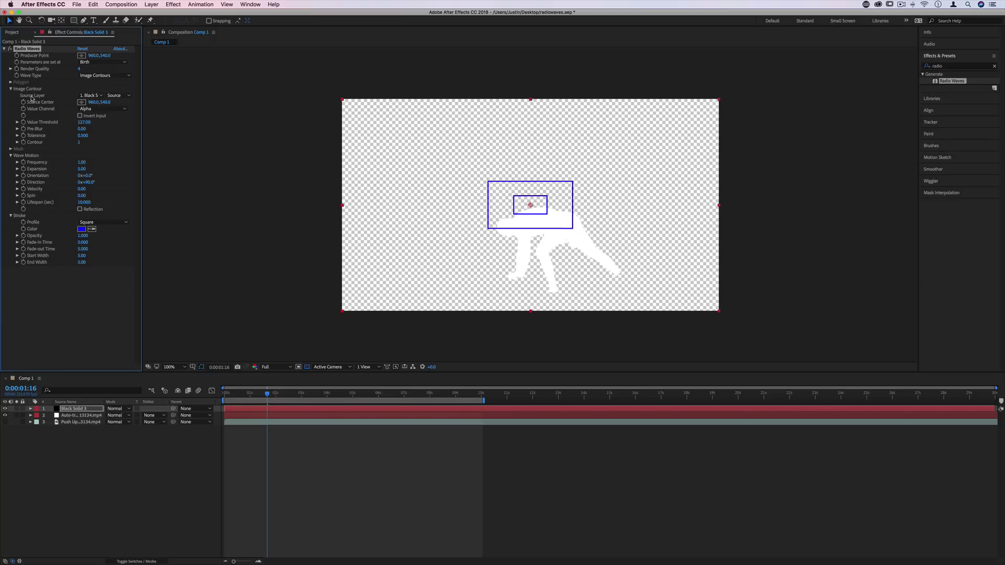
left_click(101, 96)
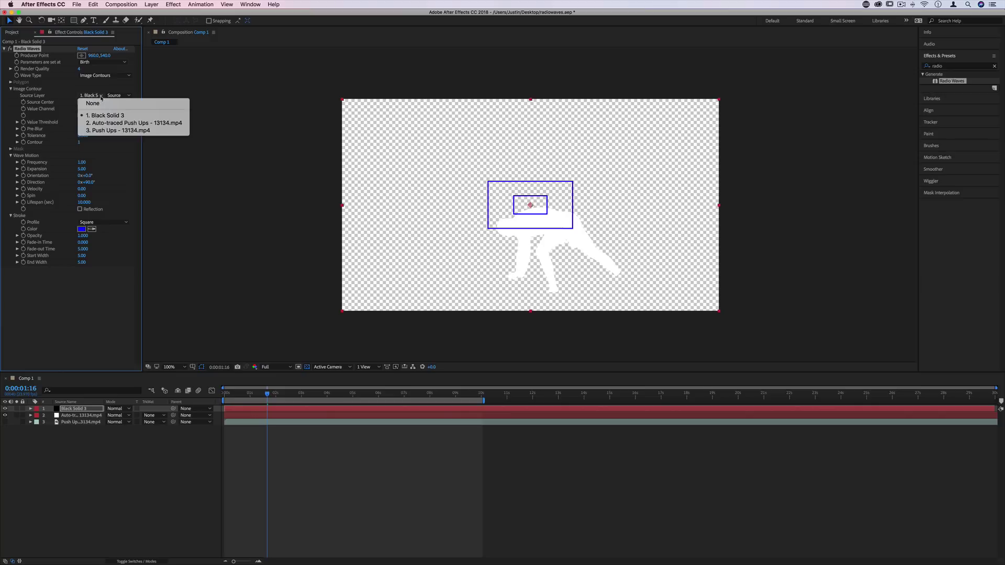
left_click(144, 125)
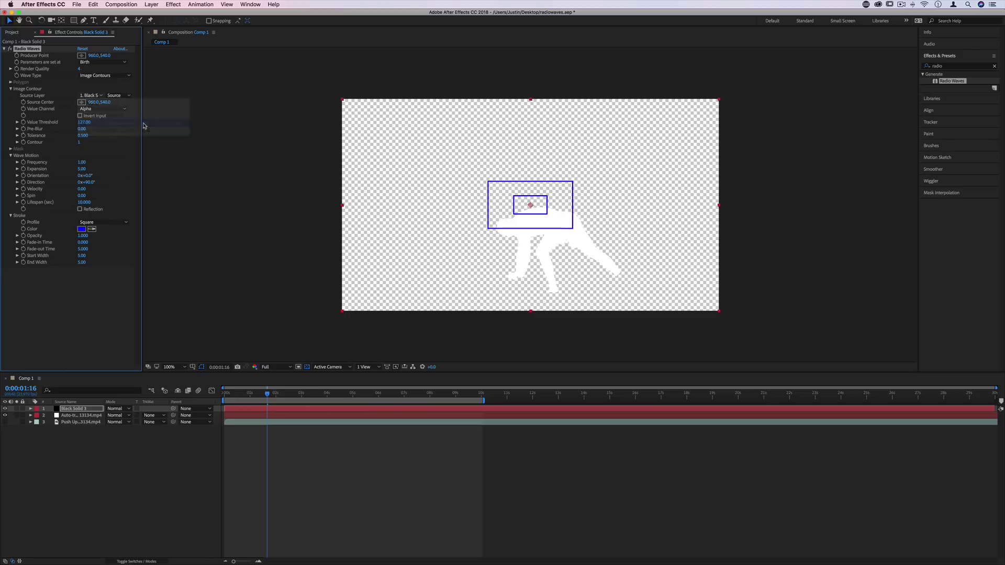
left_click(125, 96)
left_click(128, 112)
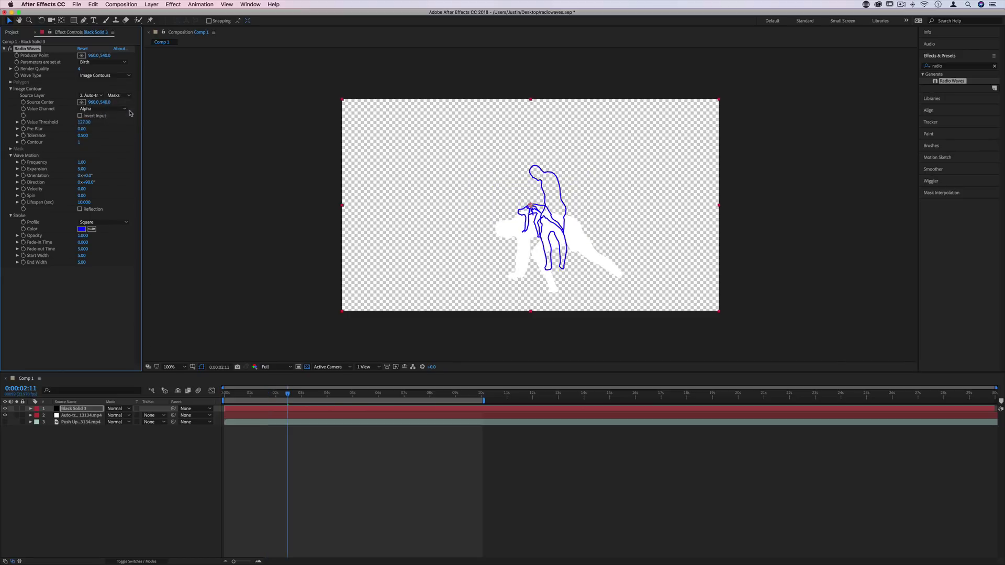
Step: Hide the white silhouette layer and preview the waves over the first seconds
left_click_drag(282, 397, 390, 394)
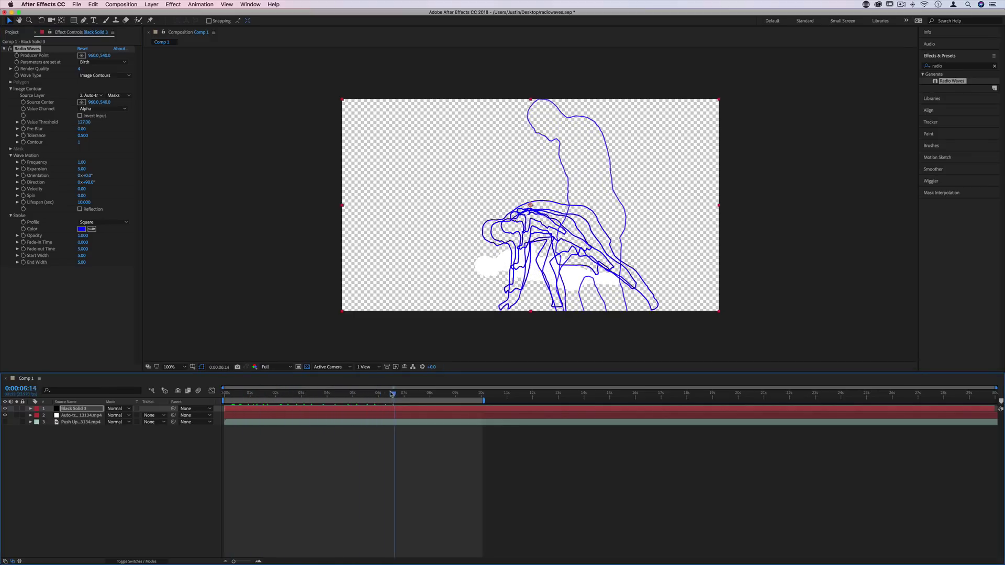
key("space")
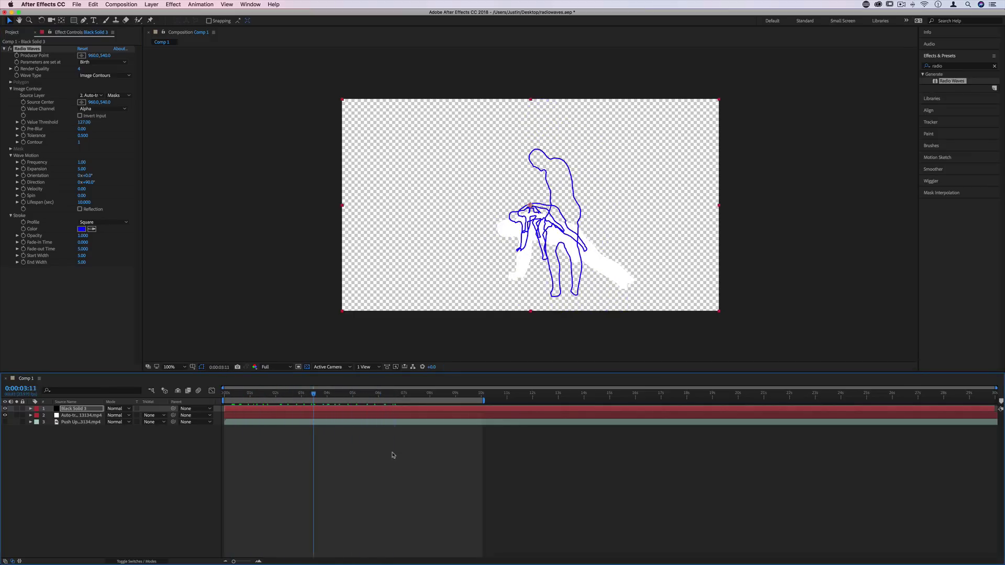
left_click(5, 416)
left_click(85, 416)
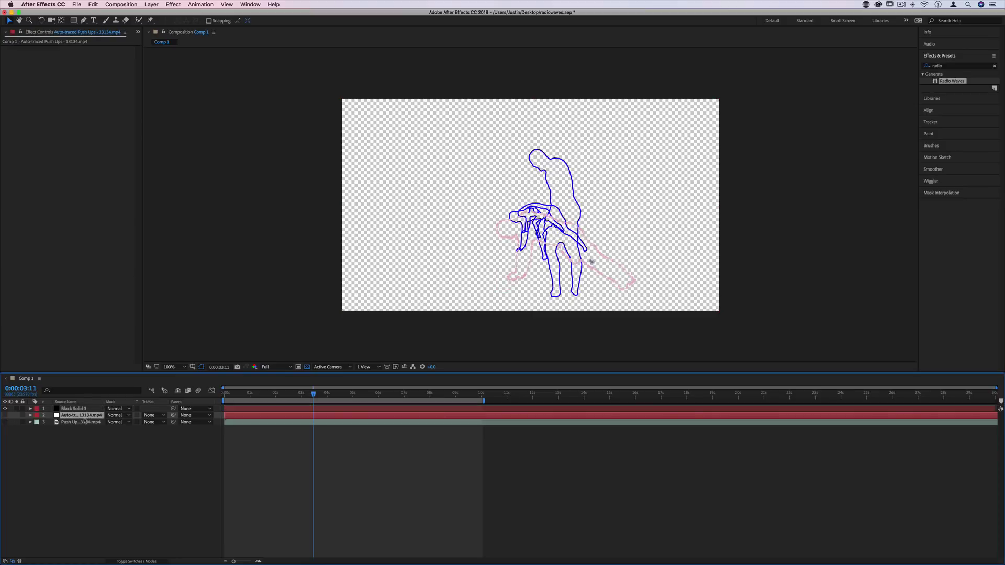
left_click(85, 422)
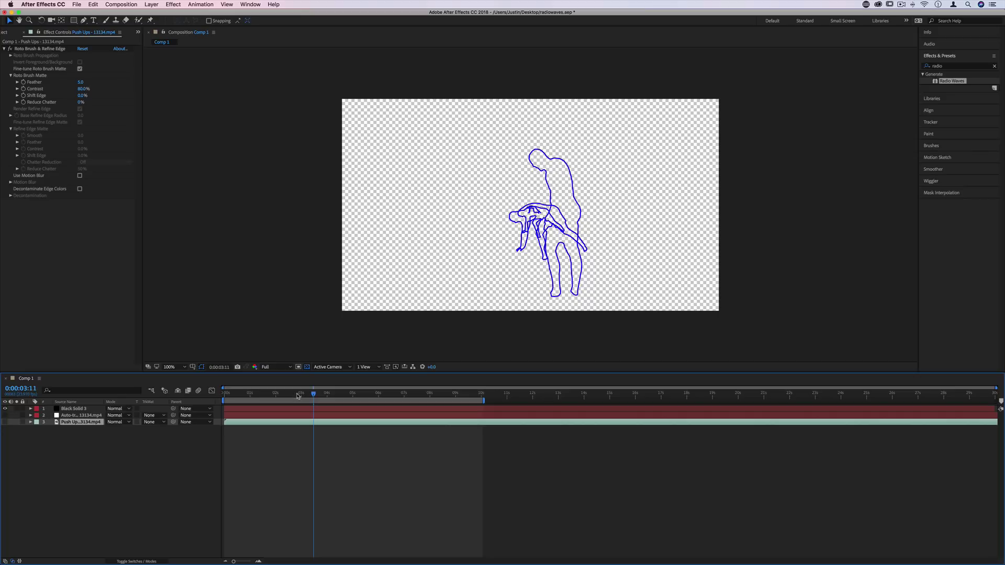
mouse_move(298, 394)
left_mouse_down()
mouse_move(238, 394)
mouse_move(410, 386)
mouse_move(292, 403)
left_mouse_up()
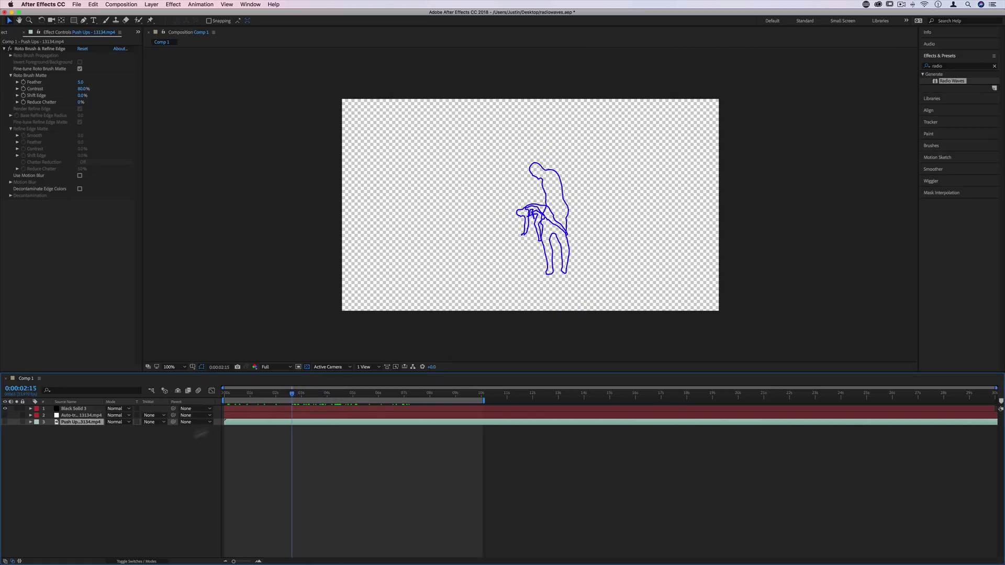
Step: Add a new black solid, Black Solid 4, at the bottom of the stack as the background
left_click(372, 467)
left_click(152, 3)
mouse_move(157, 11)
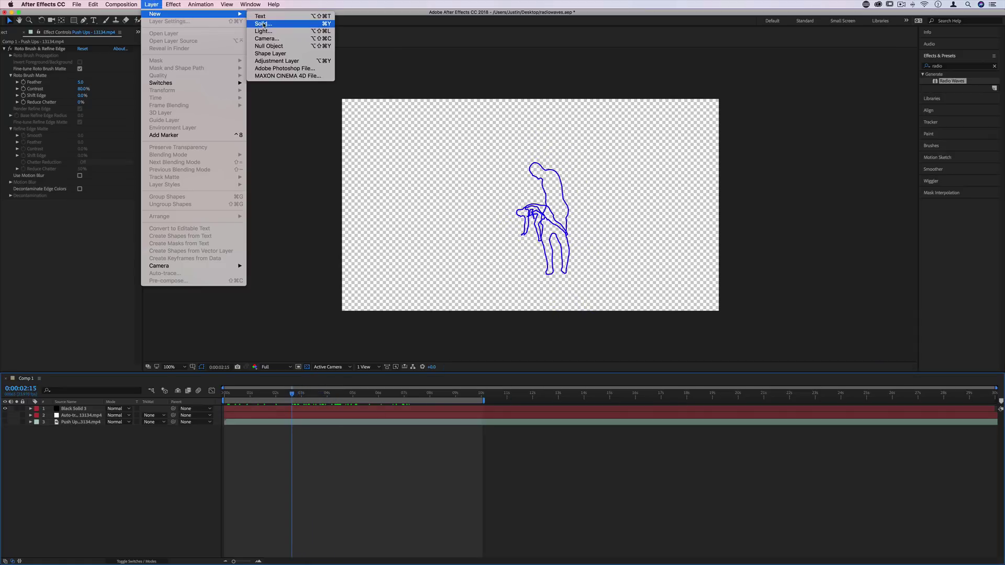
left_click(263, 25)
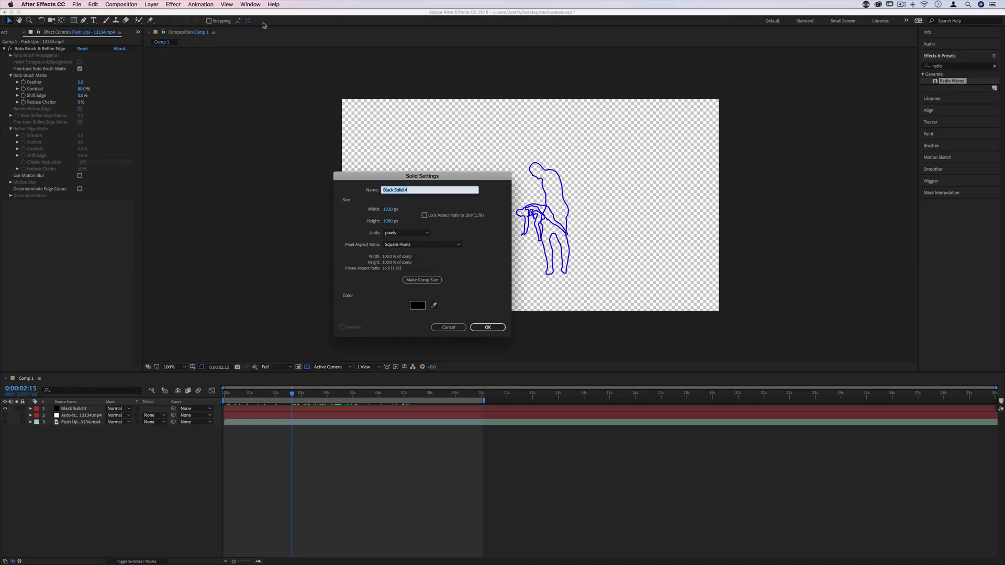
key("Return")
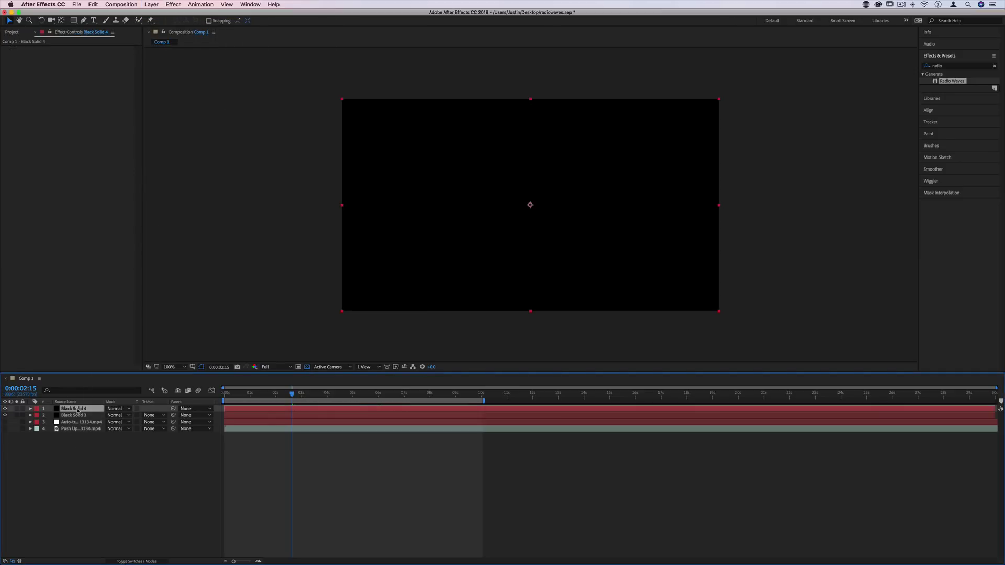
left_click_drag(78, 410, 81, 436)
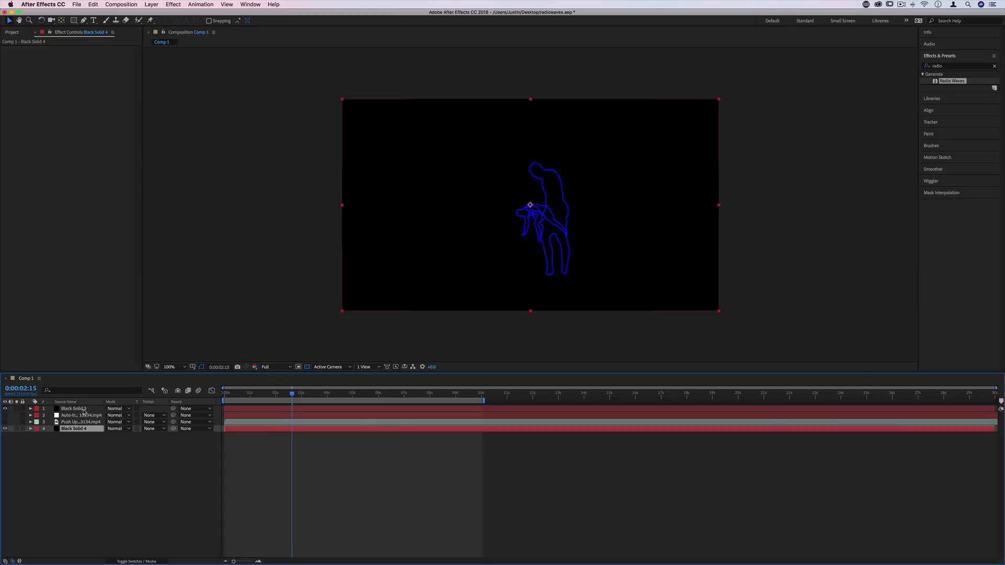
Step: Rename the Radio Waves solid layer to 'radiowaves'
left_click(84, 411)
right_click(77, 410)
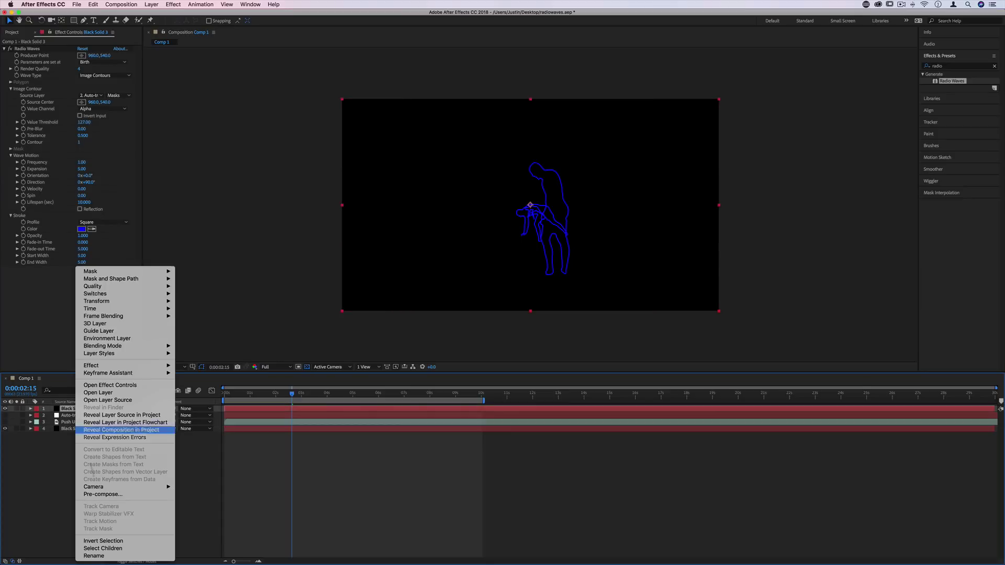
left_click(106, 557)
type("radiowa")
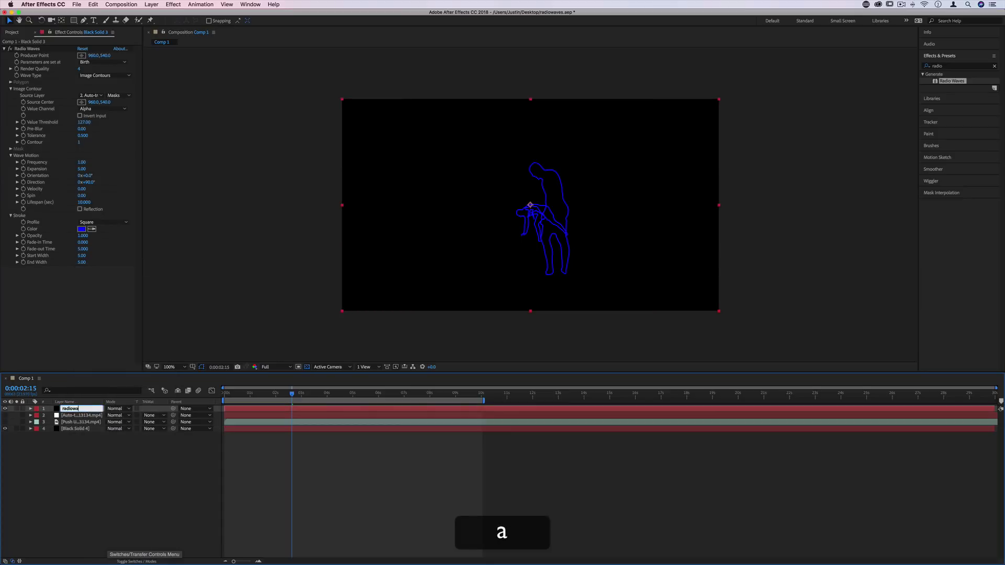
type("ves")
key("Return")
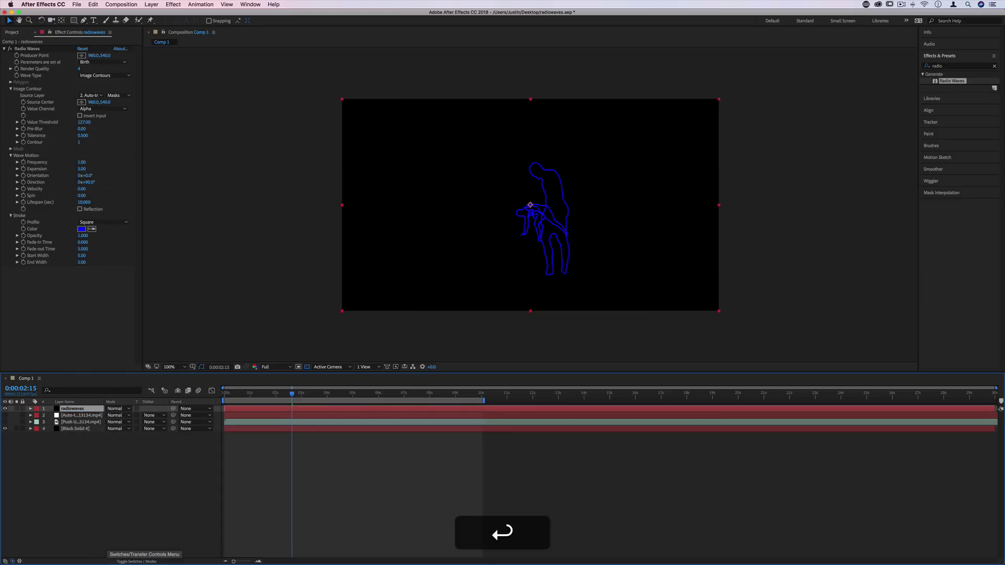
left_click(35, 47)
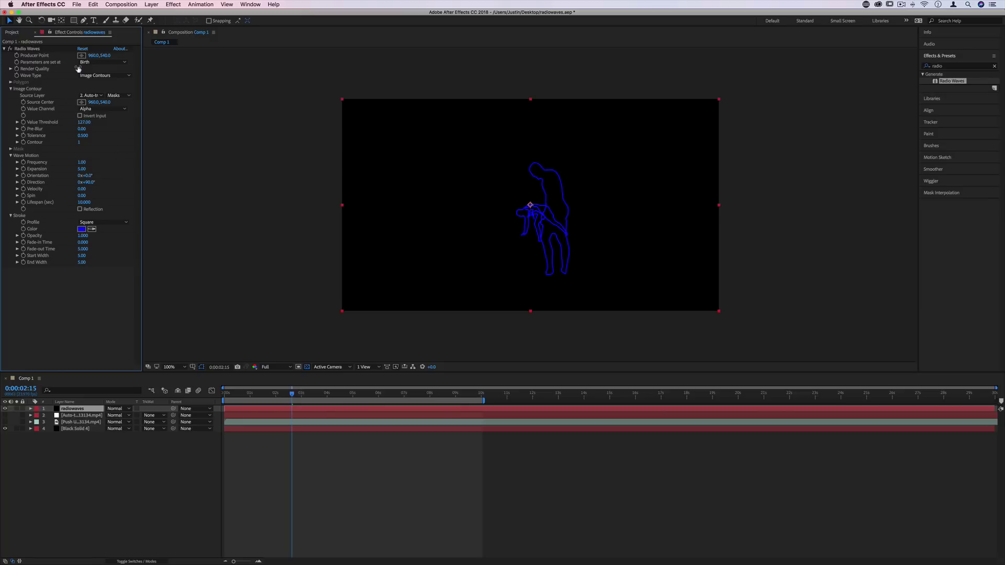
Step: Adjust the Radio Waves frequency and expansion so the outlines grow larger
left_click_drag(99, 55, 81, 55)
key("super+z")
left_click_drag(83, 162, 105, 163)
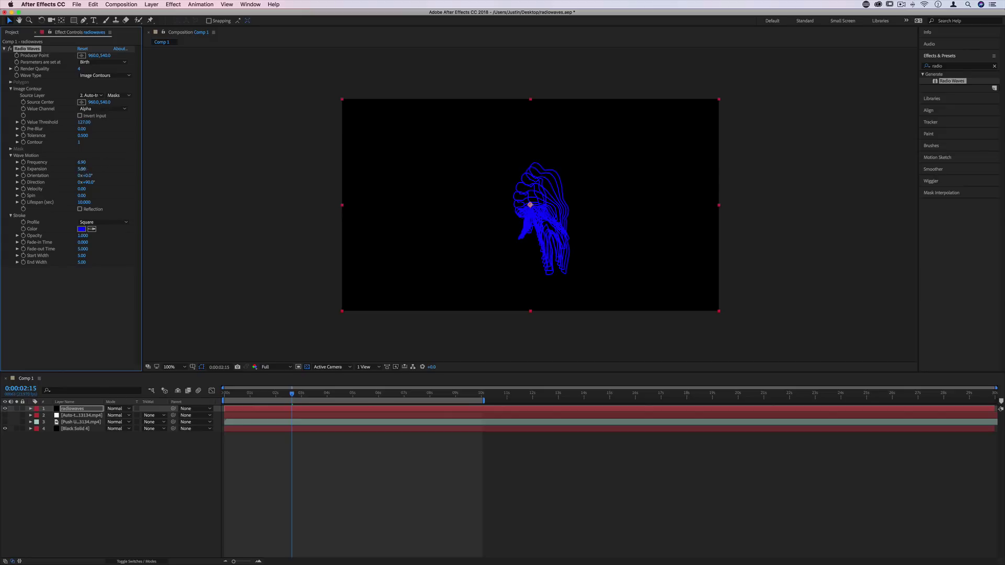
mouse_move(112, 170)
left_mouse_down()
mouse_move(130, 171)
mouse_move(93, 175)
left_mouse_up()
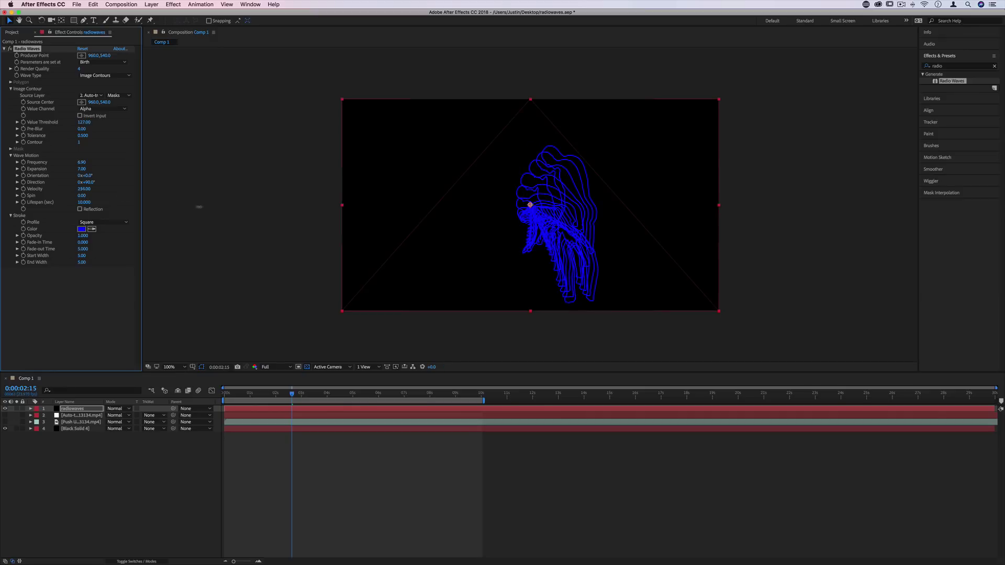
Step: Set wave velocity to 0, spin to 8, and lifespan to 5.5 seconds
left_click_drag(199, 206, 202, 207)
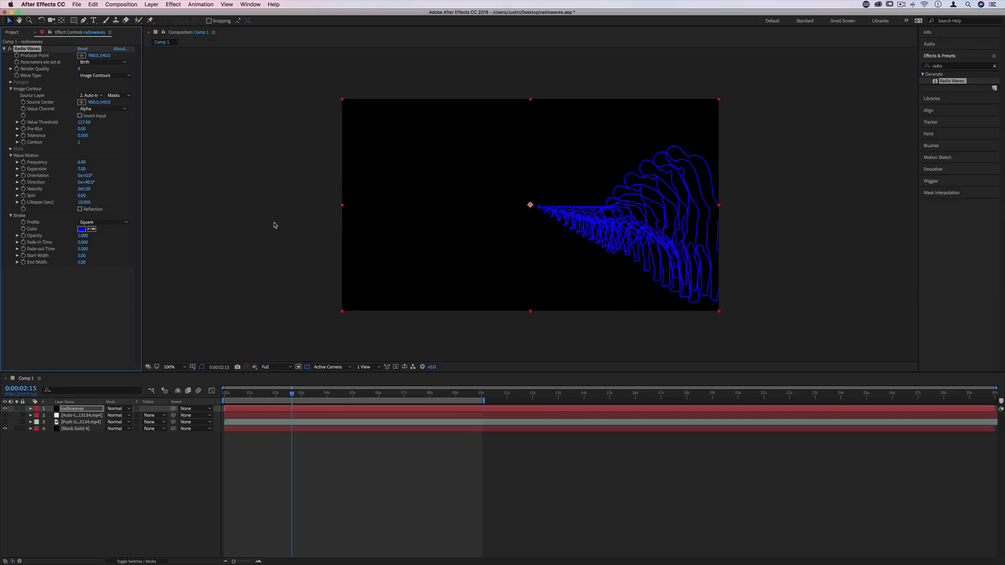
left_click(85, 190)
type("0")
key("Return")
left_click_drag(82, 196, 99, 194)
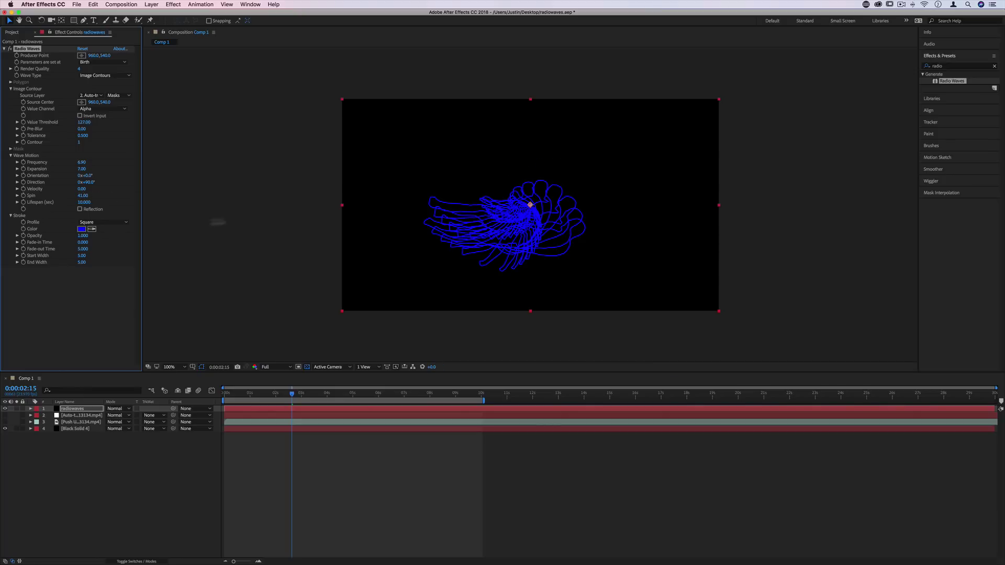
left_click_drag(79, 195, 76, 165)
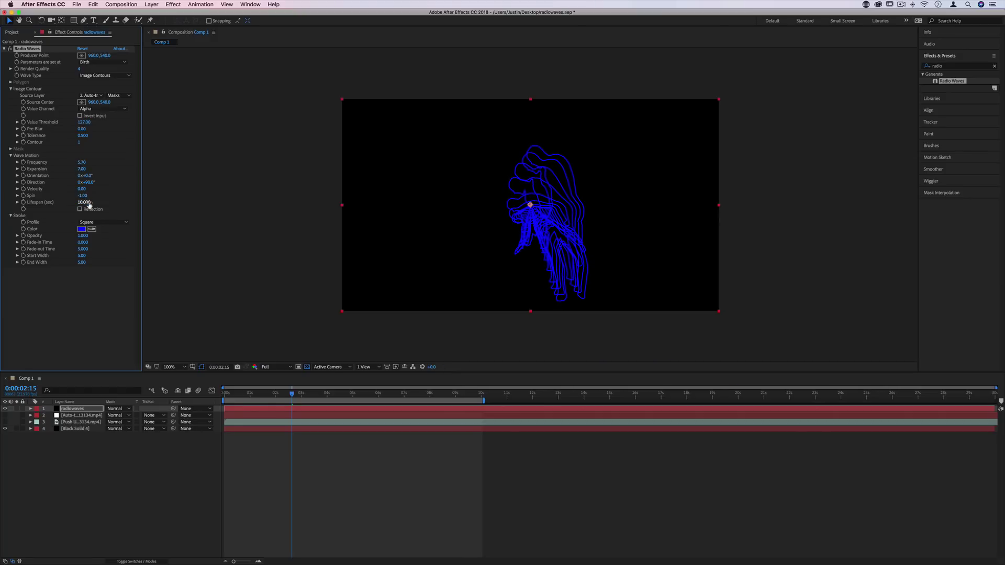
left_click_drag(88, 205, 69, 202)
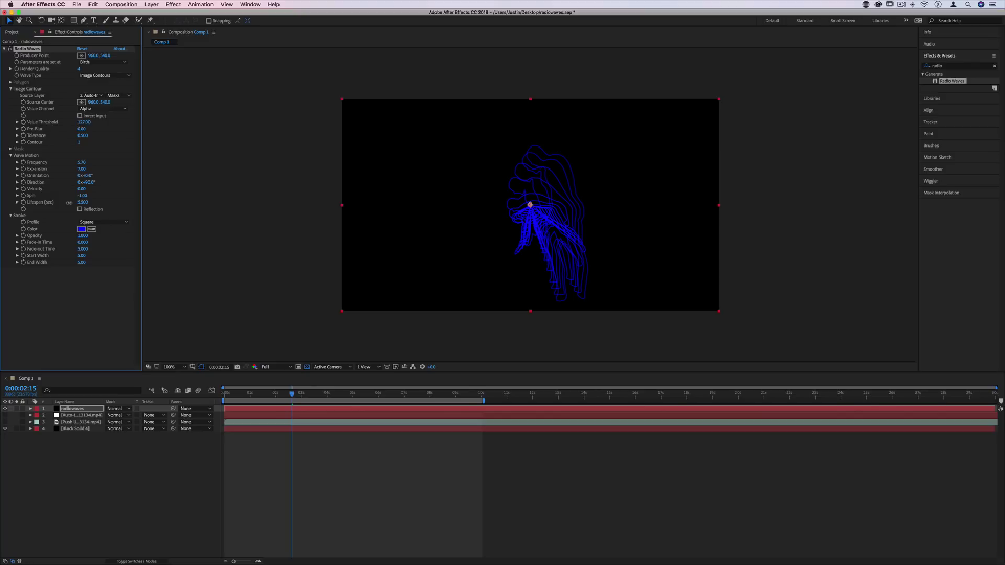
Step: Give the waves a Triangle stroke profile, 4.4 s fade-out, start width 1 and end width 19
left_click(105, 222)
left_click(89, 229)
left_click(82, 248)
type("0")
key("Return")
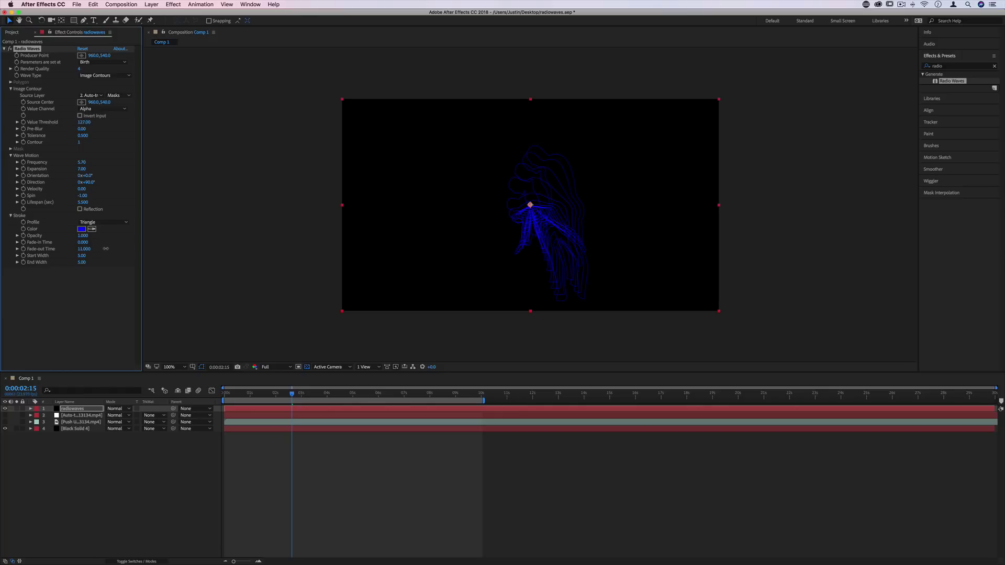
left_click_drag(96, 249, 82, 250)
mouse_move(82, 255)
left_mouse_down()
mouse_move(65, 257)
mouse_move(140, 268)
left_mouse_up()
Step: Preview the wave animation from near the start
left_click(232, 392)
key("space")
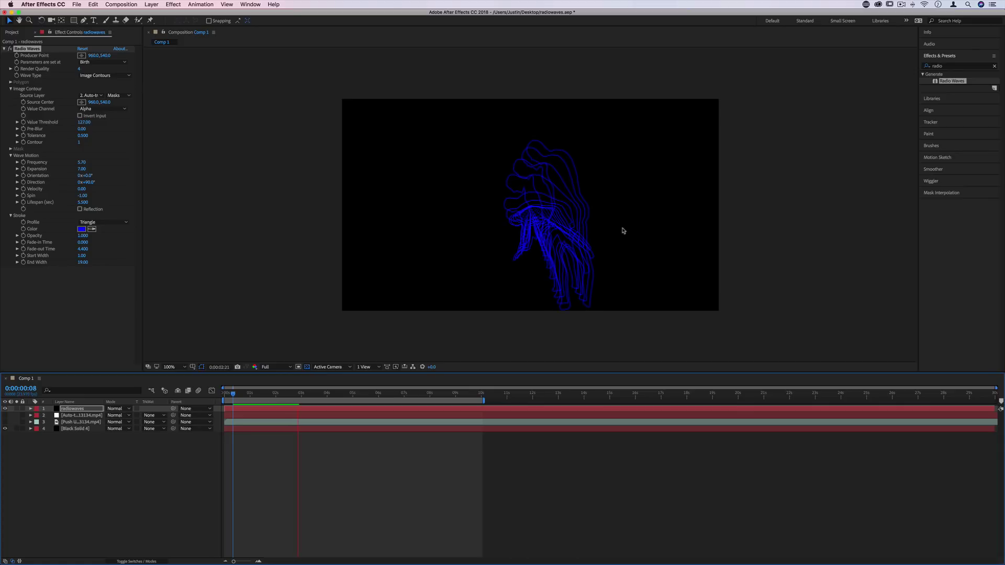
key("space")
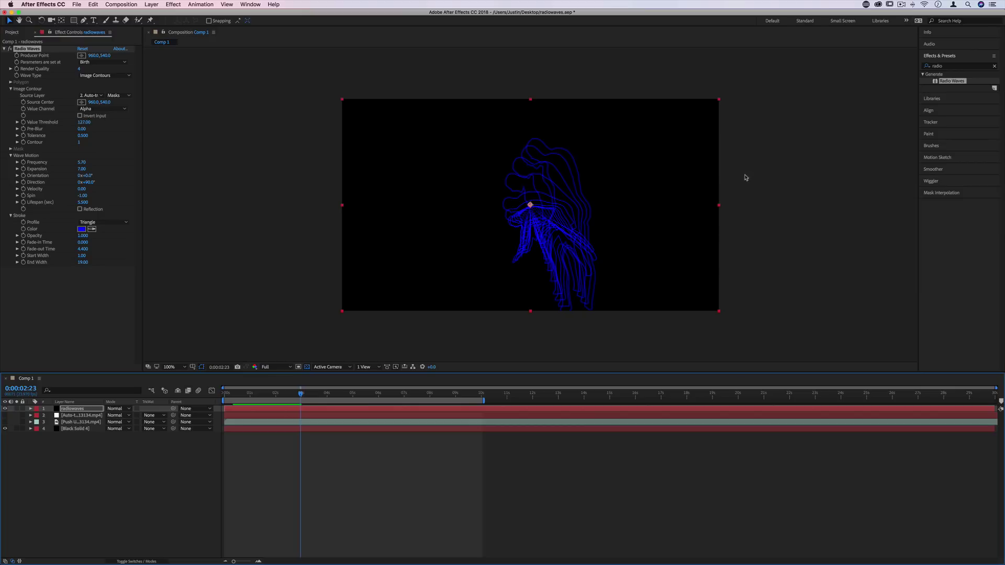
Step: Apply the Gradient Ramp effect to the radiowaves layer
left_click(952, 67)
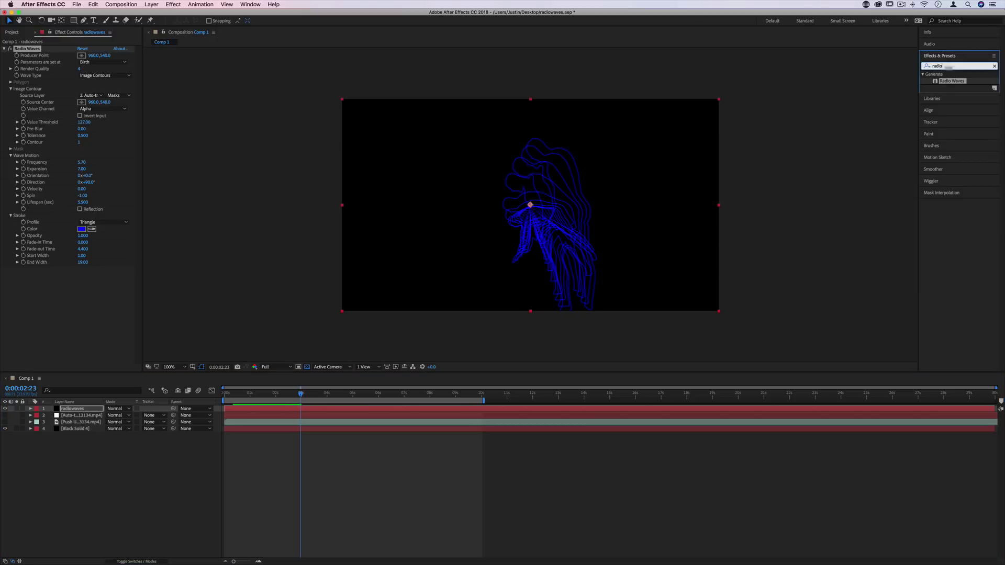
key("BackSpace")
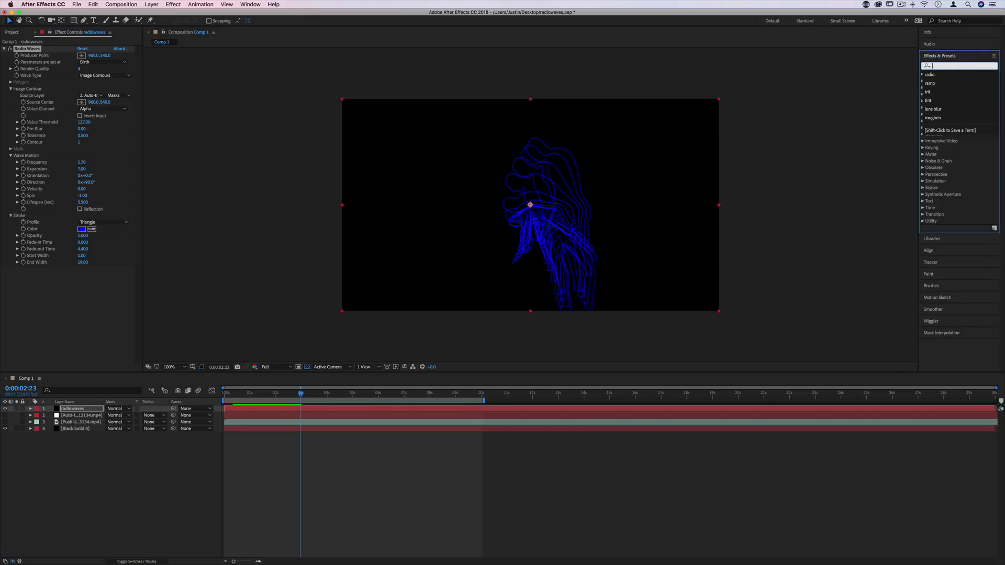
type("ramp")
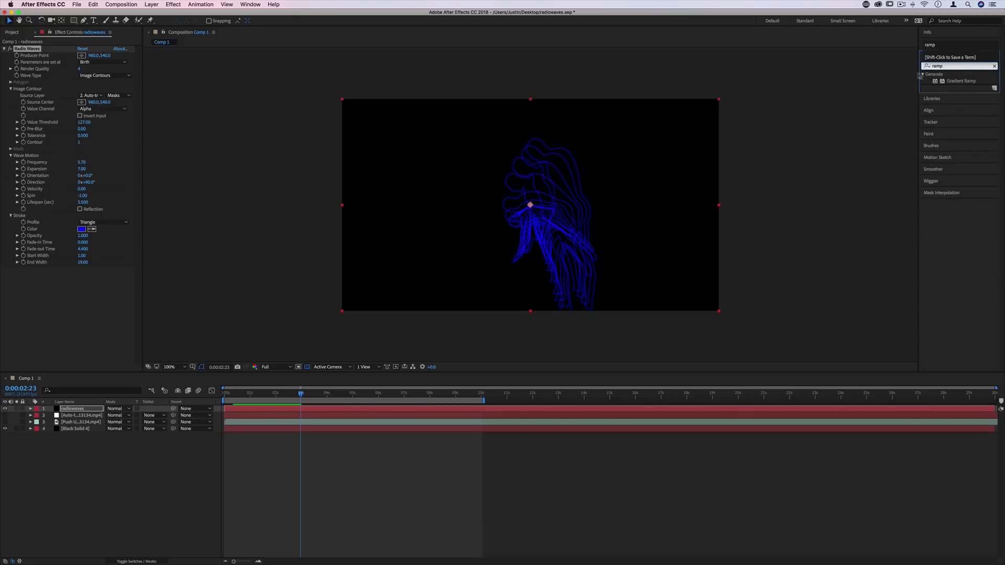
left_click_drag(971, 82, 73, 409)
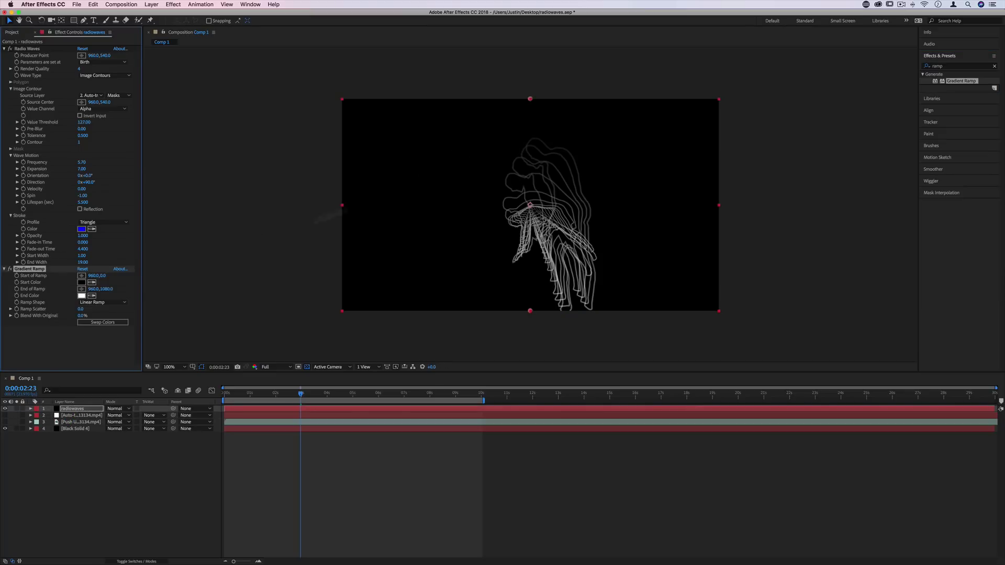
Step: Set the ramp's start colour to dark blue and end colour to dark green
left_click(82, 283)
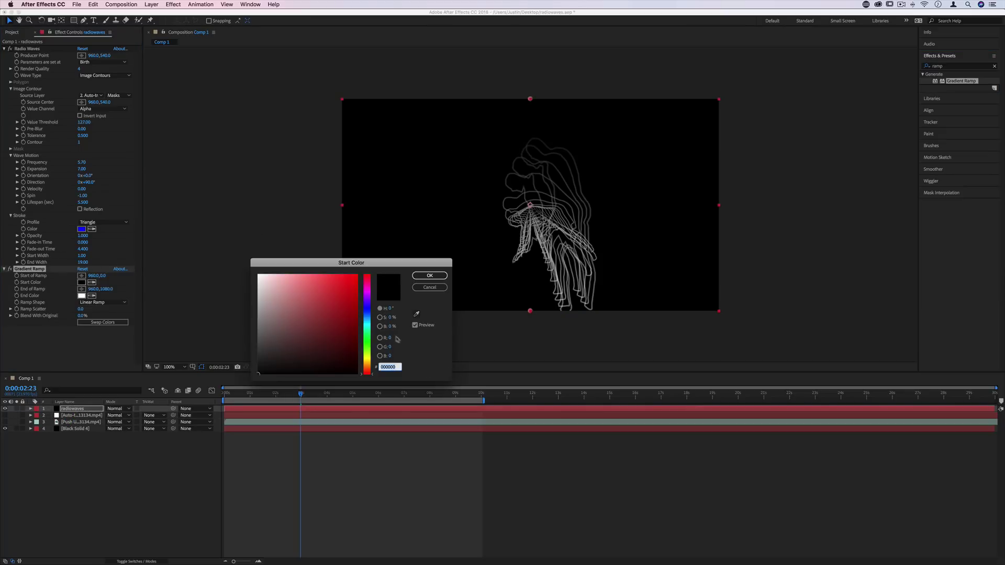
left_click(367, 315)
left_click(357, 328)
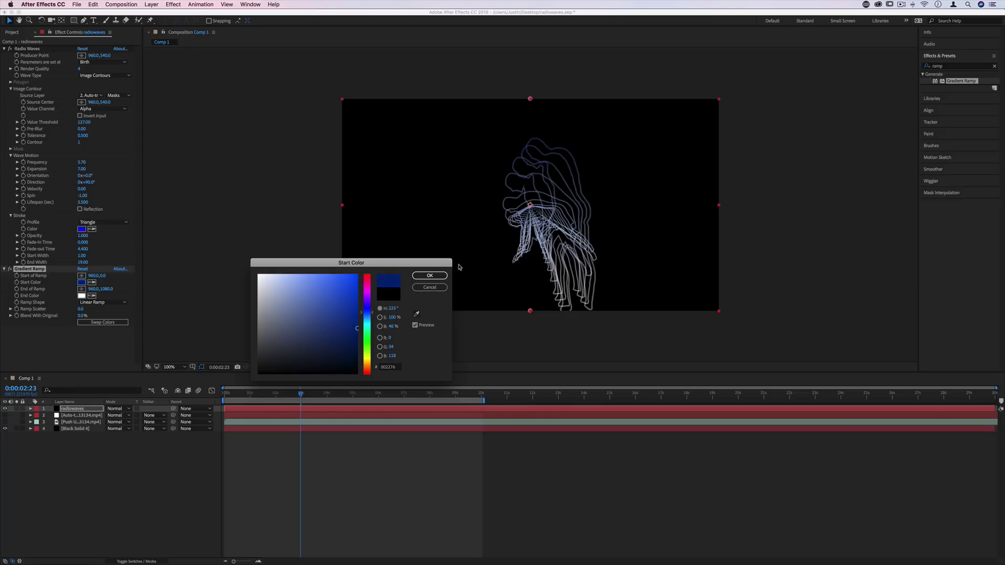
left_click(430, 277)
left_click(82, 295)
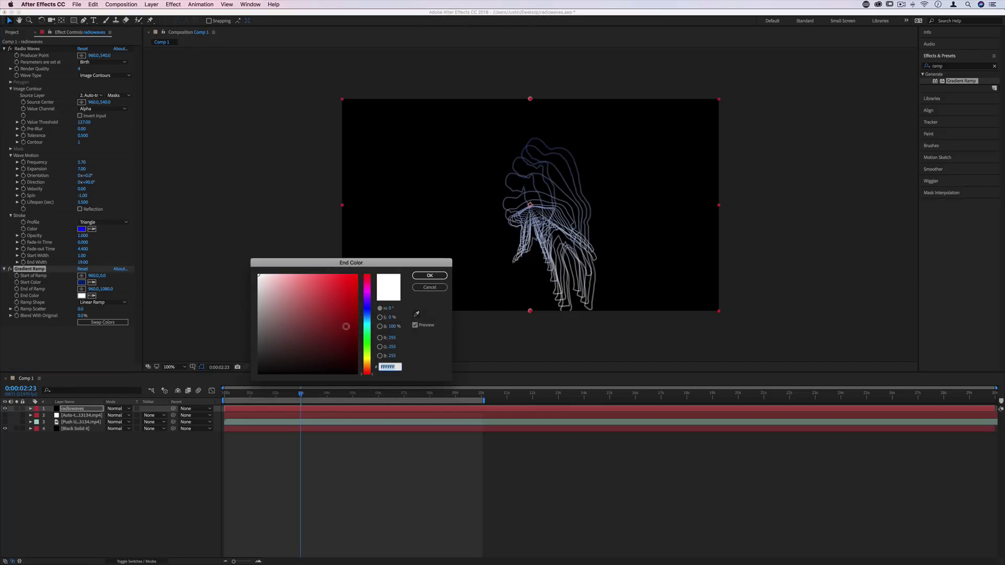
left_click(367, 348)
left_click(352, 349)
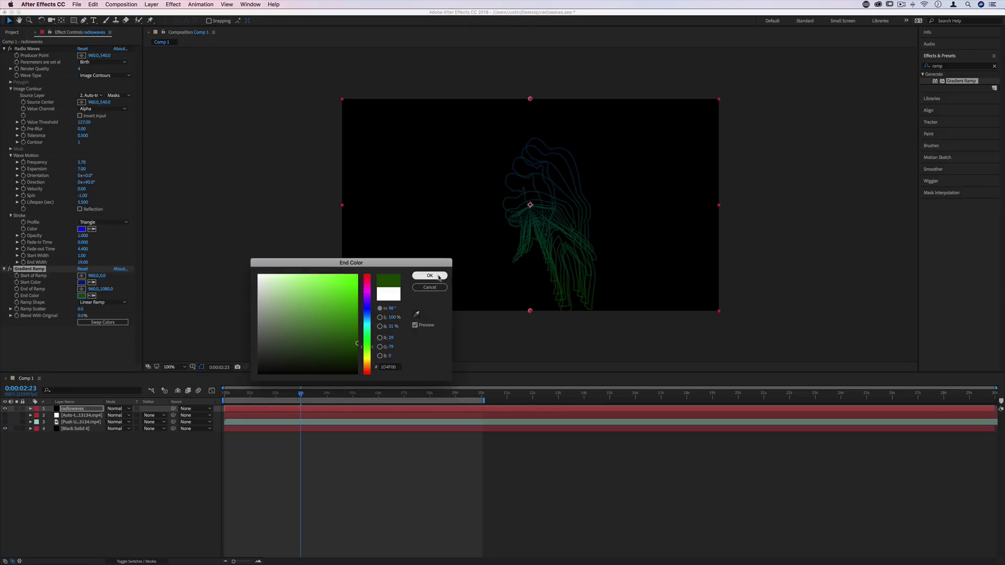
left_click(430, 276)
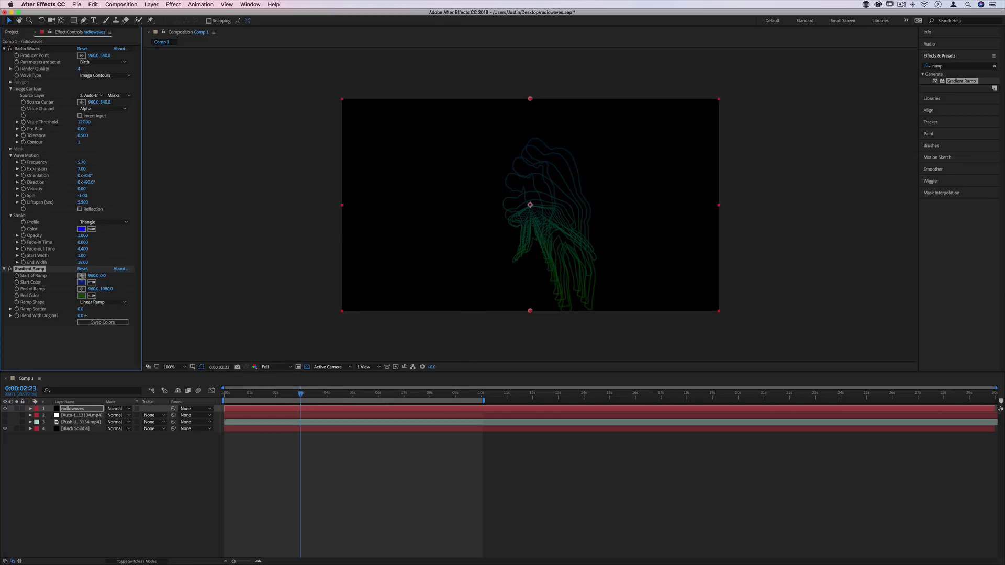
left_click(956, 67)
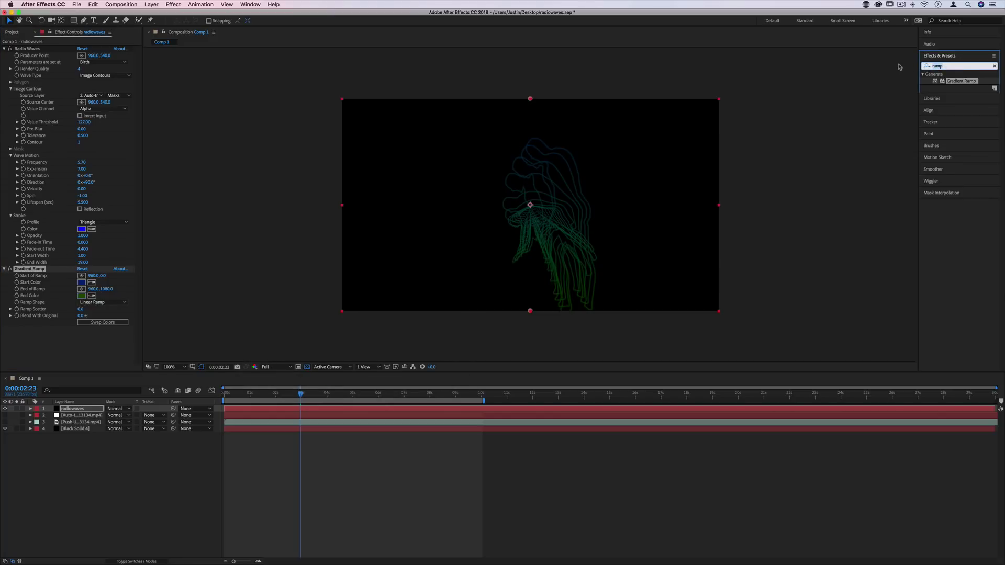
key("BackSpace")
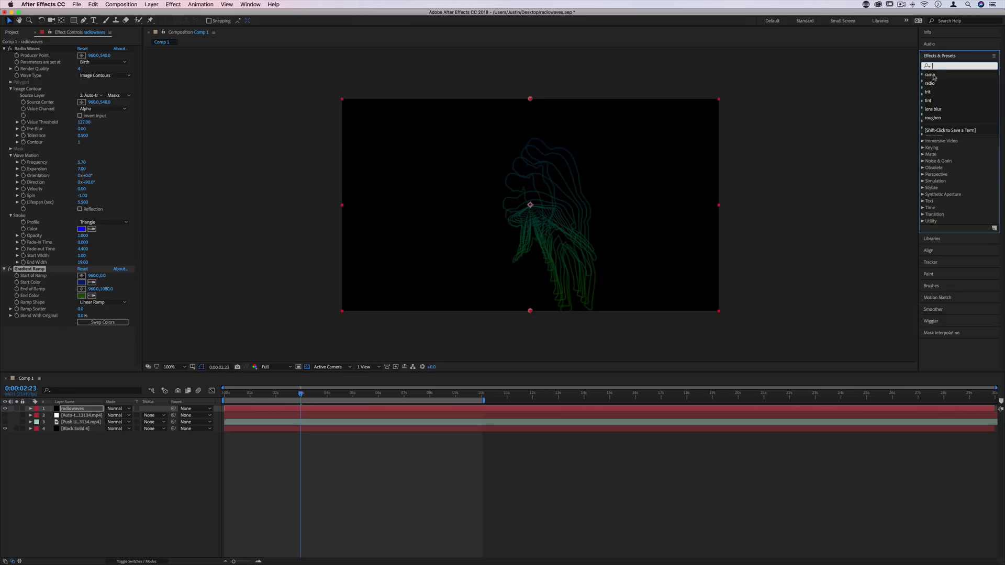
Step: Apply a Gradient Ramp effect to the Black Solid 4 background layer
left_click(354, 395)
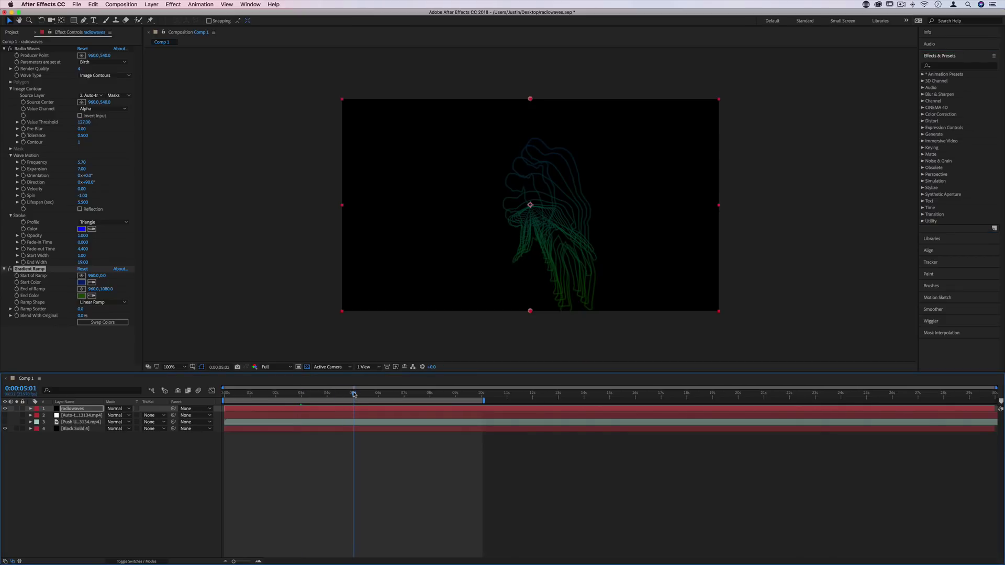
left_click(77, 429)
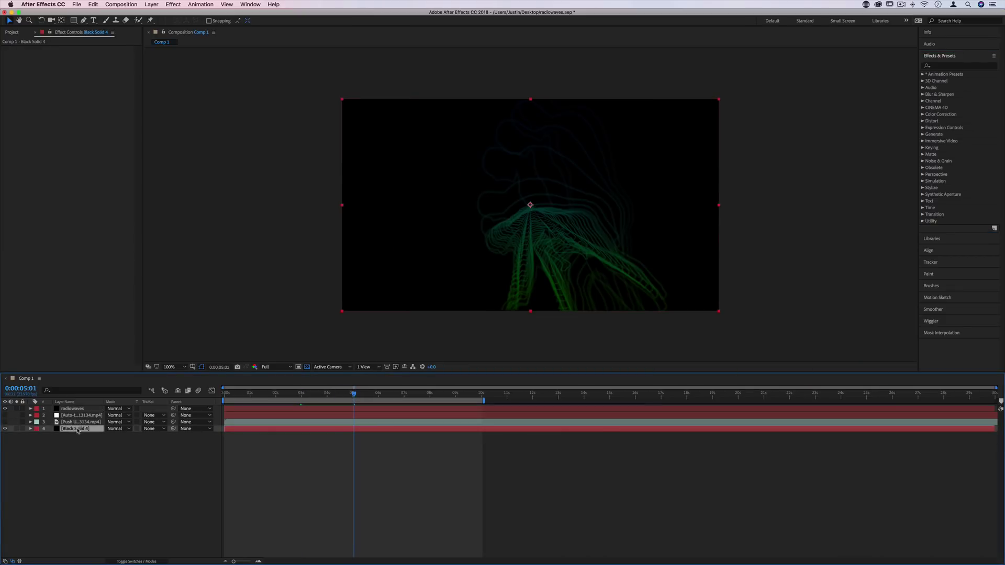
left_click(941, 66)
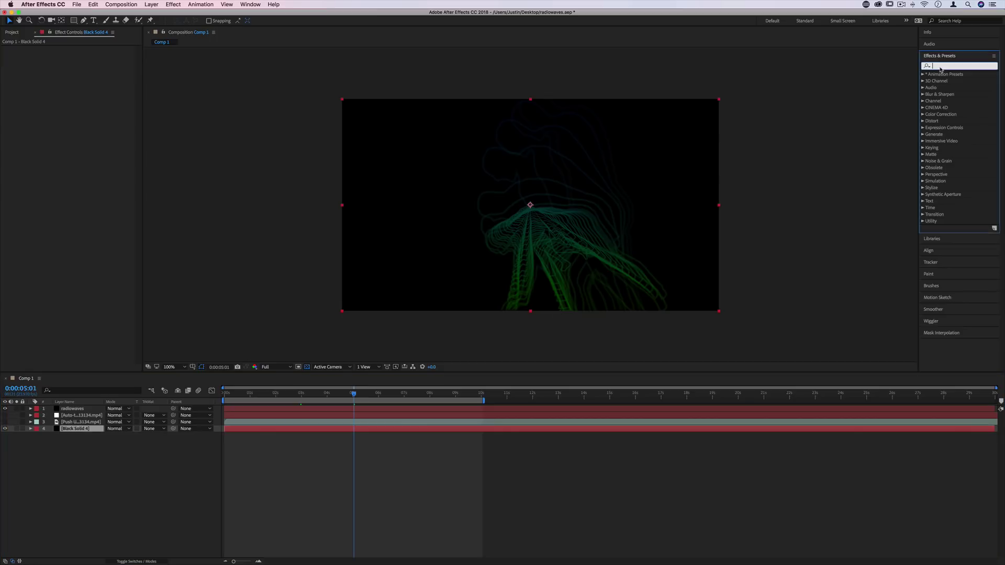
type("gradient")
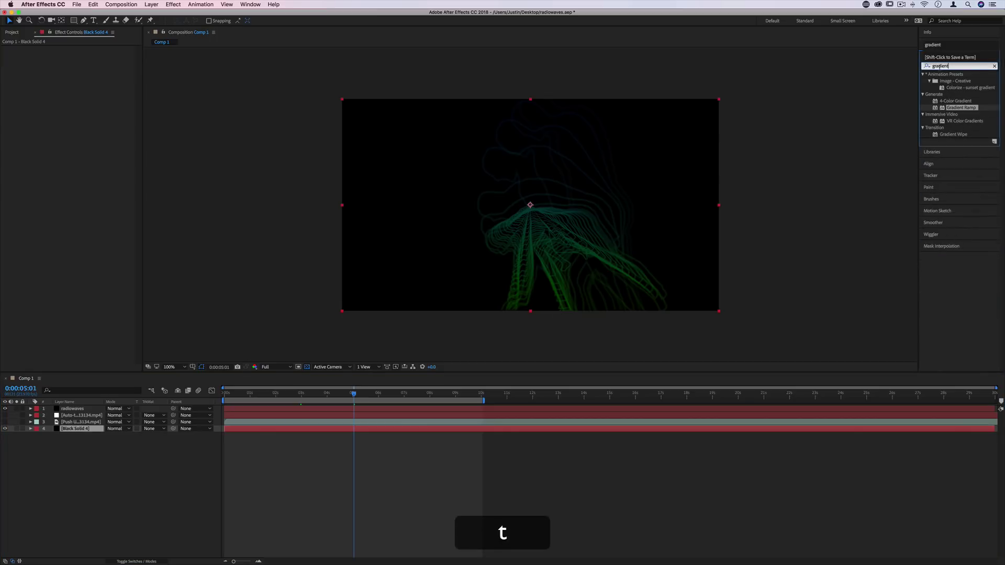
left_click_drag(959, 108, 78, 429)
left_click(78, 428)
Step: Set the background ramp's End Color to a near-black dark blue
left_click(81, 76)
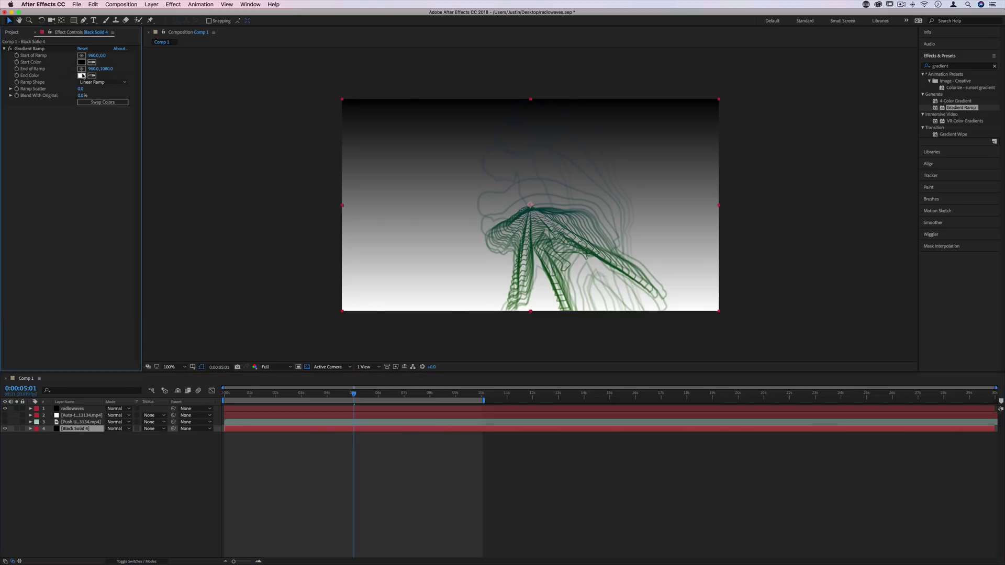
left_click(368, 320)
left_click(334, 336)
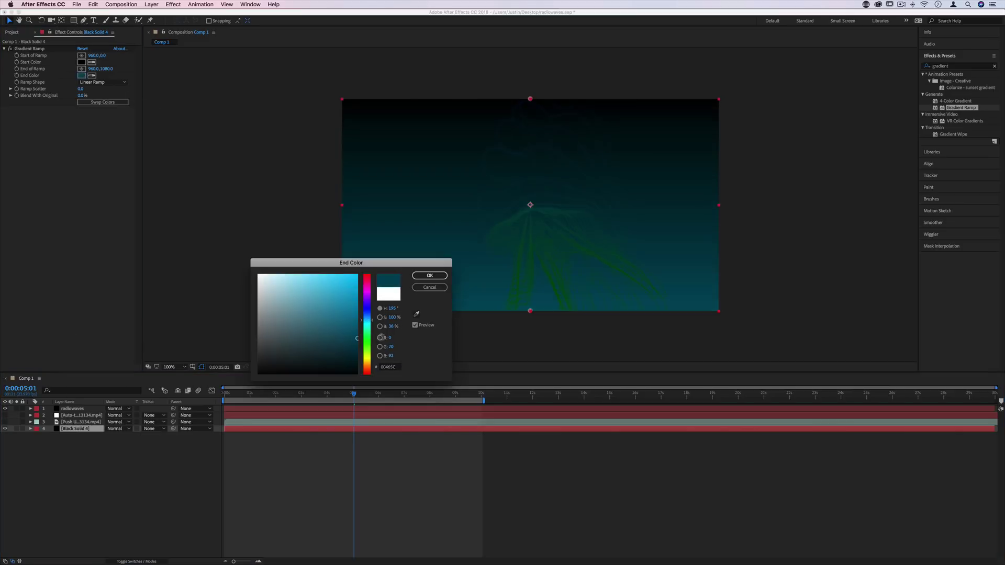
left_click_drag(342, 347, 366, 366)
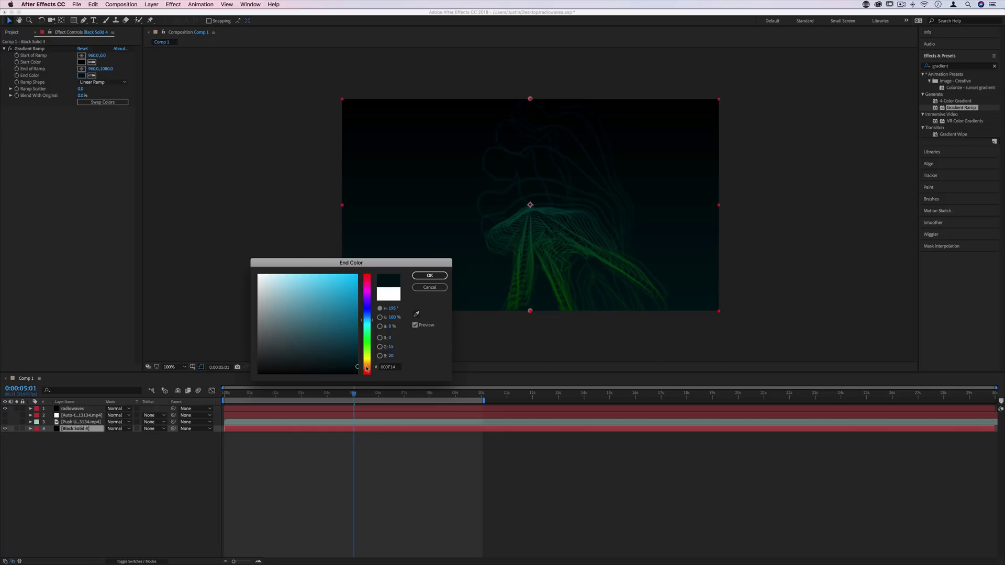
left_click(430, 275)
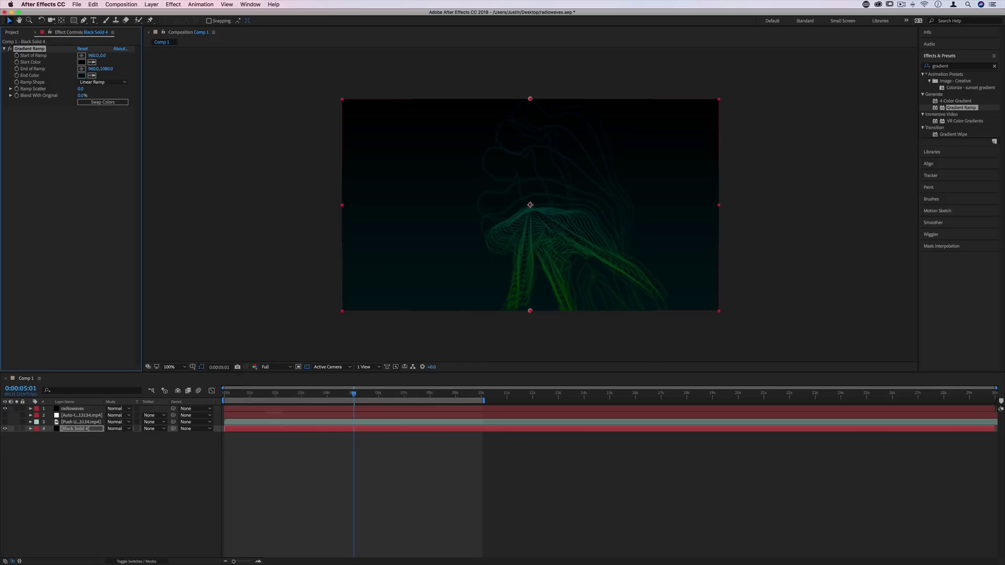
Step: Change the radiowaves layer's ramp End Color to bright green
left_click(92, 409)
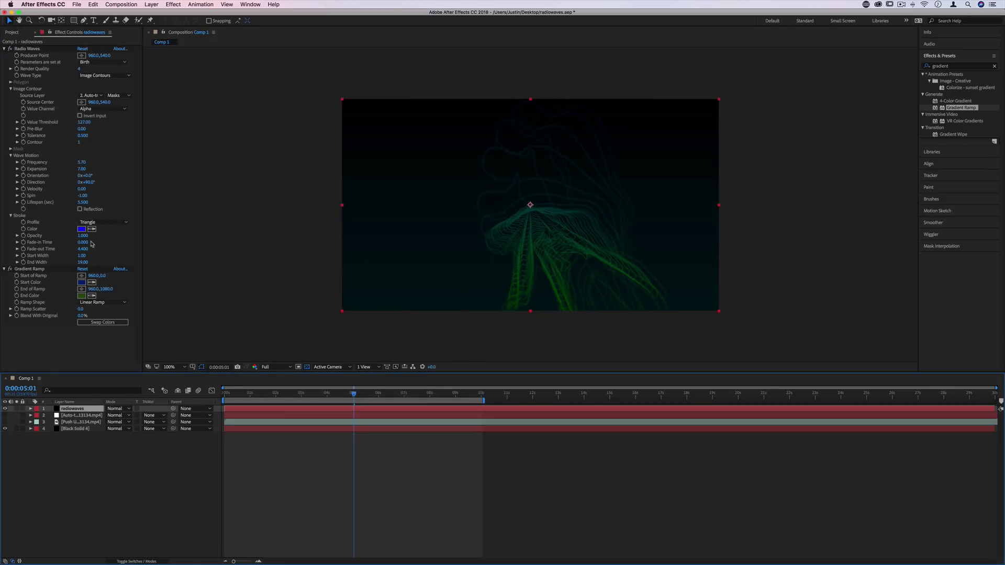
left_click(81, 296)
left_click(430, 277)
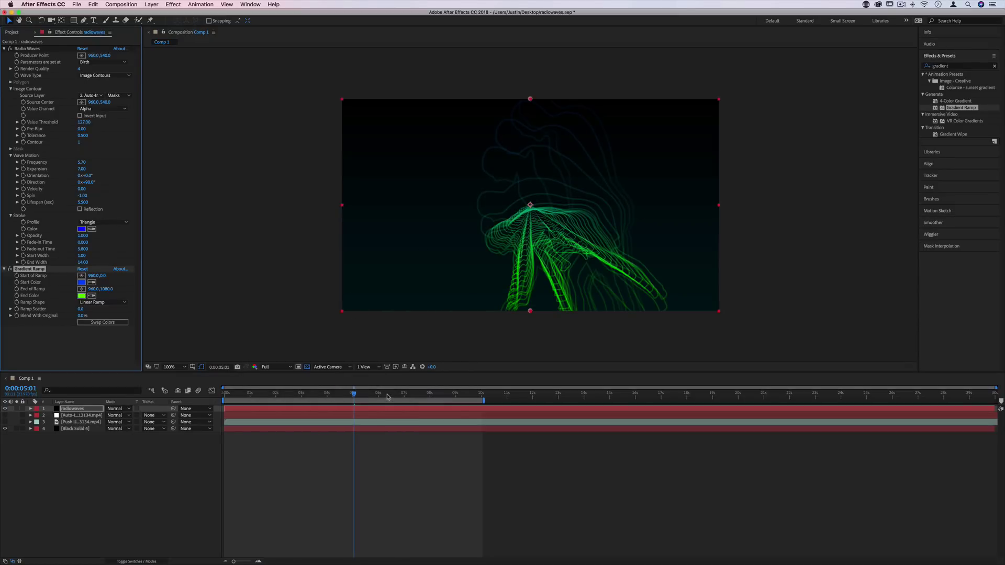
left_click_drag(354, 394, 234, 394)
key("space")
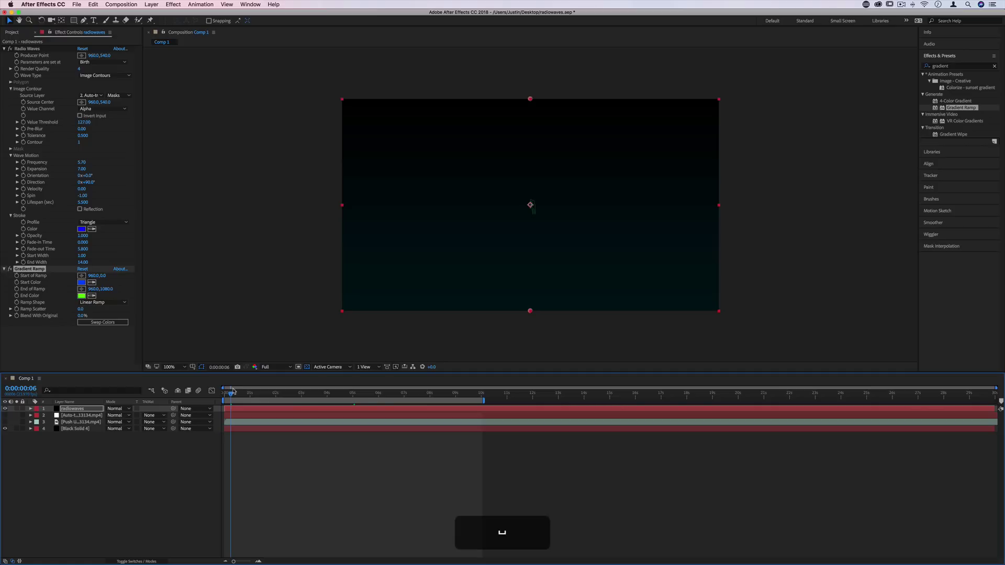